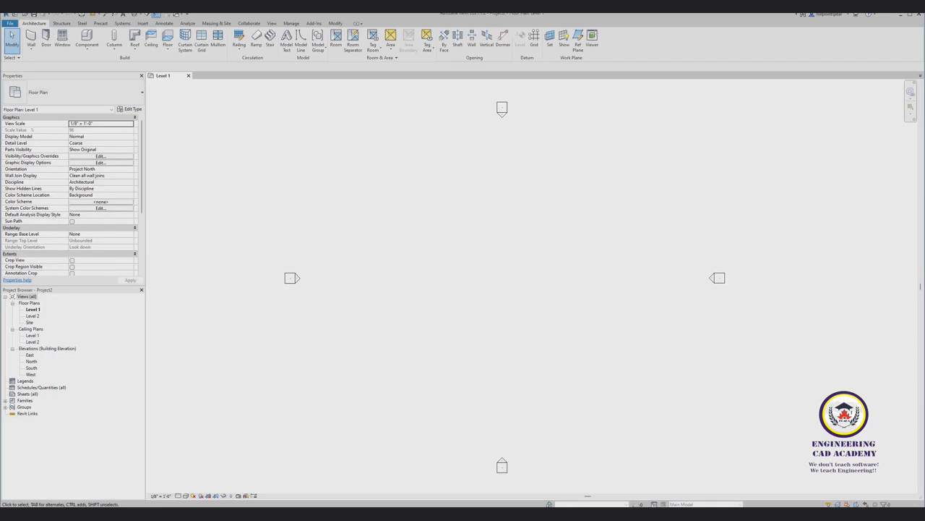
Expand the Wall split-button on the Architecture tab to list the wall kinds.
{"action": "left_click", "coordinate": [31, 48]}
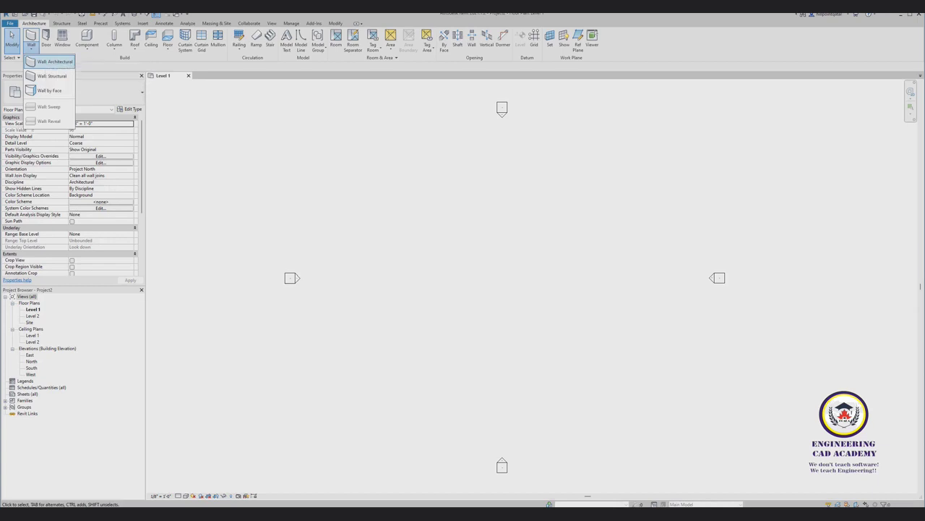
Draw a horizontal Generic 8" architectural wall, about 20'-6" long, near the plan centre.
{"action": "left_click", "coordinate": [54, 62]}
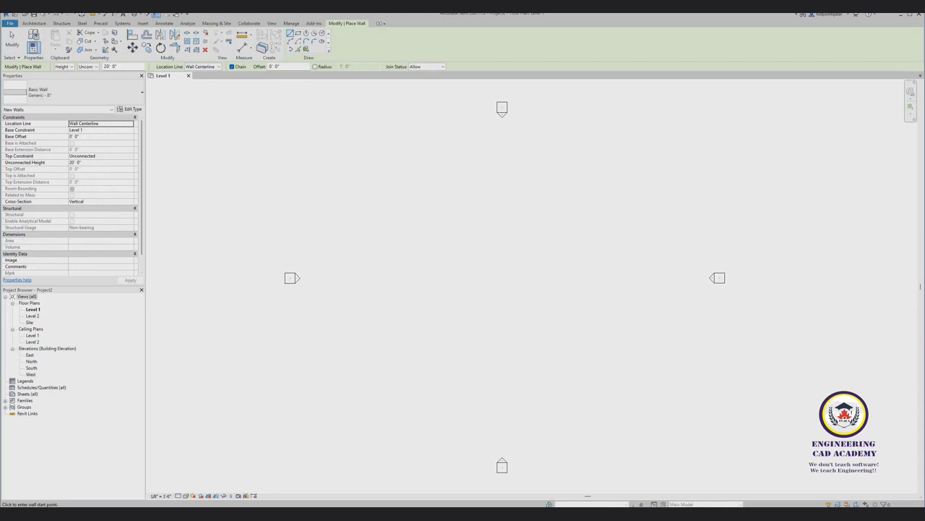
{"action": "left_click", "coordinate": [406, 253]}
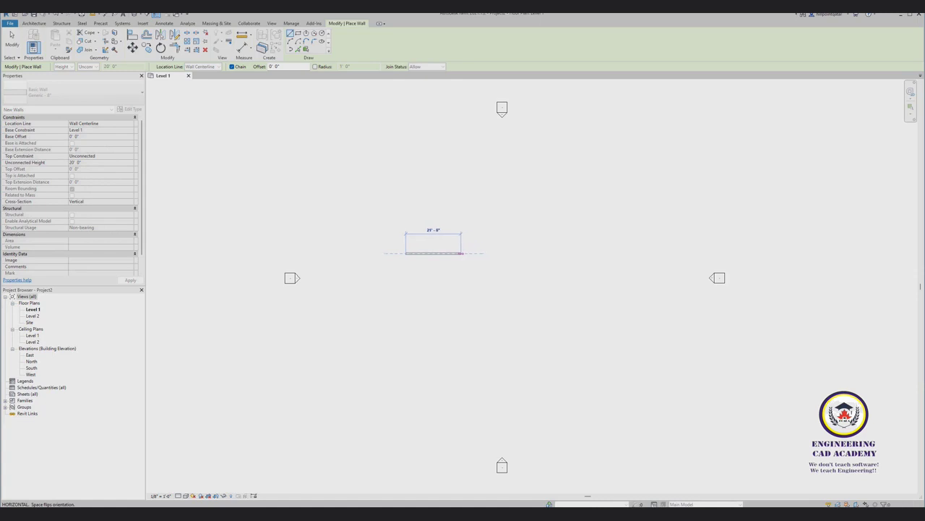
{"action": "left_click", "coordinate": [458, 253]}
{"action": "right_click", "coordinate": [467, 256]}
{"action": "left_click", "coordinate": [484, 266]}
{"action": "key", "text": "Escape"}
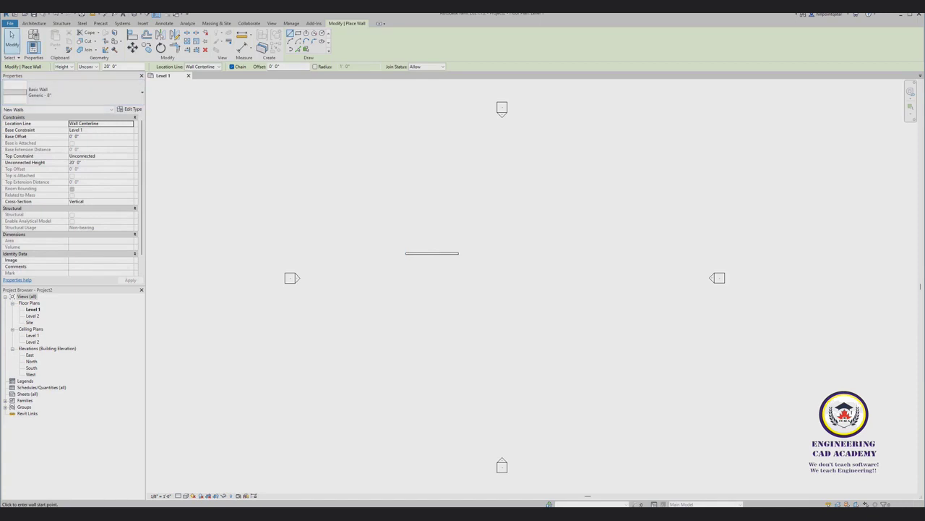
{"action": "left_click", "coordinate": [432, 253]}
Set the basic wall's Unconnected Height to 10 in the Properties palette.
{"action": "left_click", "coordinate": [94, 155]}
{"action": "left_click", "coordinate": [101, 162]}
{"action": "type", "text": "10"}
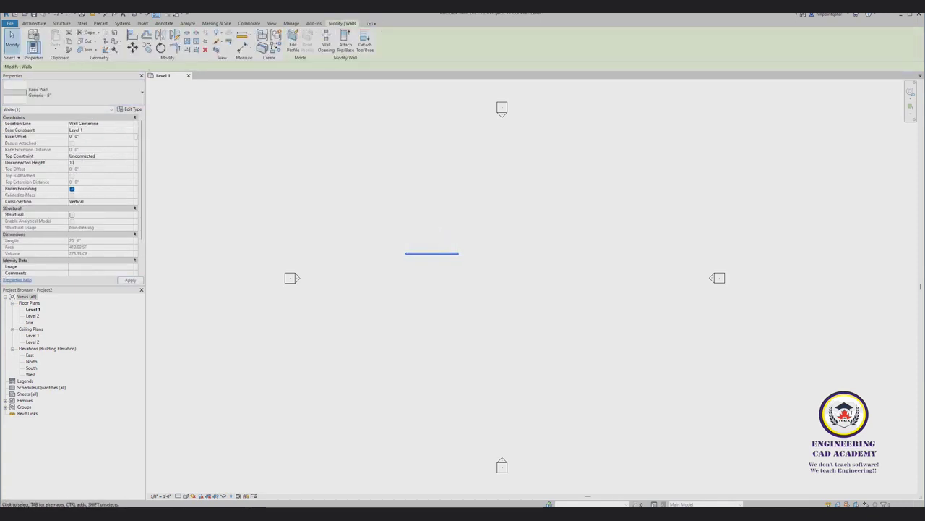
{"action": "key", "text": "Return"}
{"action": "key", "text": "Escape"}
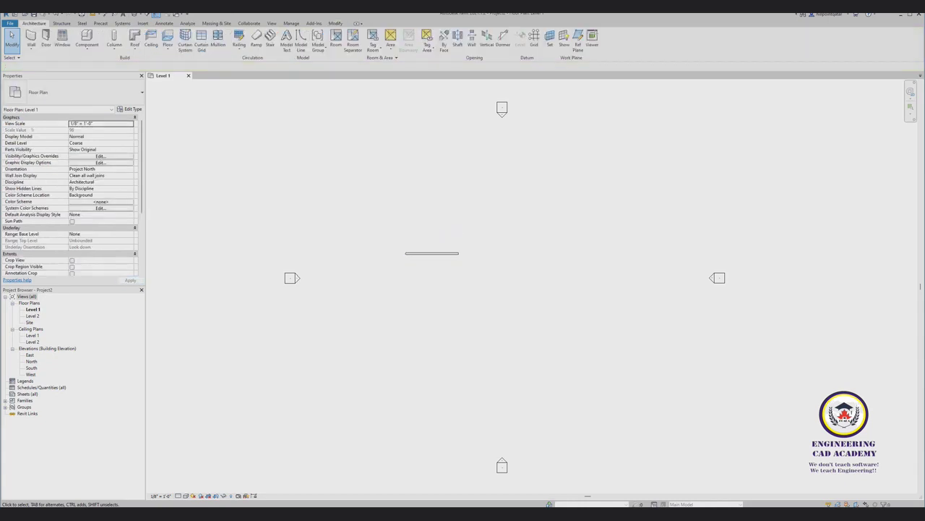
{"action": "scroll", "coordinate": [425, 249], "scroll_direction": "up", "scroll_amount": 2}
{"action": "scroll", "coordinate": [425, 249], "scroll_direction": "down", "scroll_amount": 1}
{"action": "scroll", "coordinate": [425, 249], "scroll_direction": "down", "scroll_amount": 1}
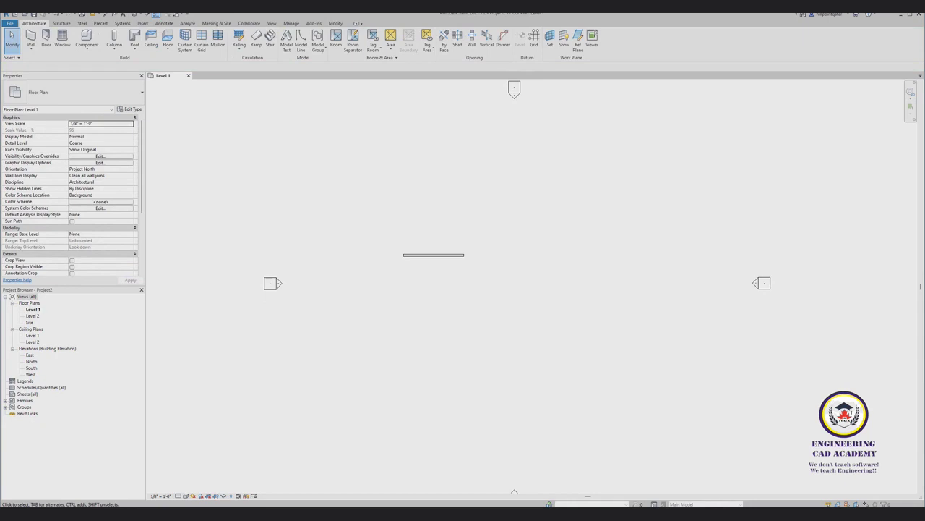
{"action": "scroll", "coordinate": [434, 254], "scroll_direction": "up", "scroll_amount": 1}
{"action": "scroll", "coordinate": [434, 254], "scroll_direction": "down", "scroll_amount": 2}
{"action": "scroll", "coordinate": [433, 255], "scroll_direction": "up", "scroll_amount": 1}
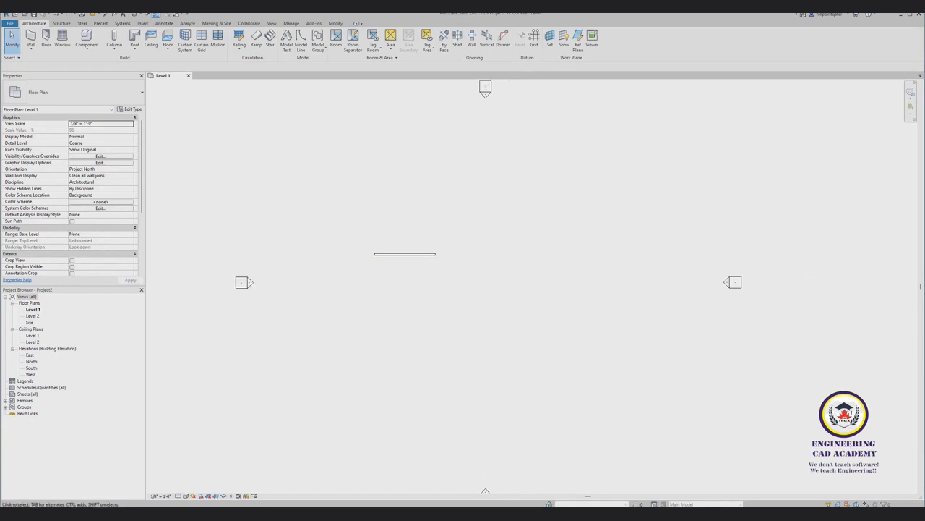
{"action": "scroll", "coordinate": [527, 253], "scroll_direction": "down", "scroll_amount": 1}
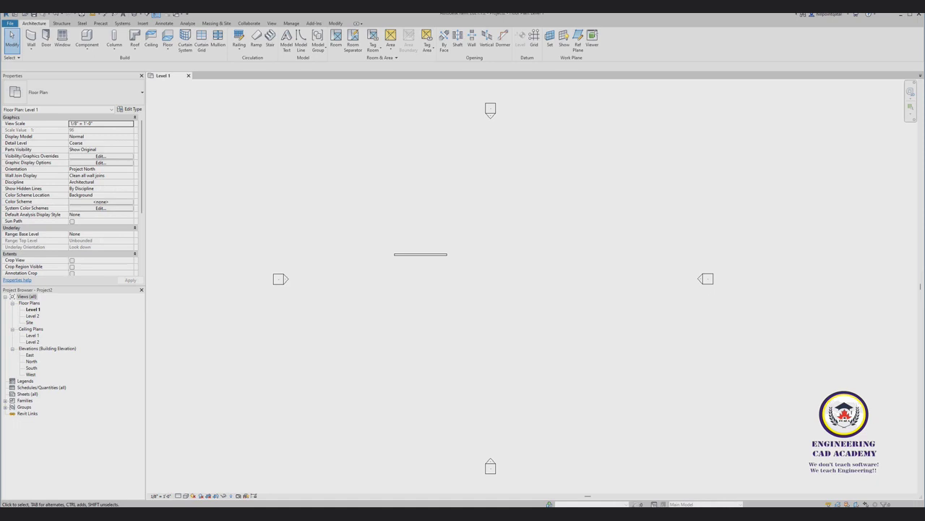
Restart architectural wall placement, confirm the Generic - 8" type, then cancel it.
{"action": "left_click", "coordinate": [31, 48]}
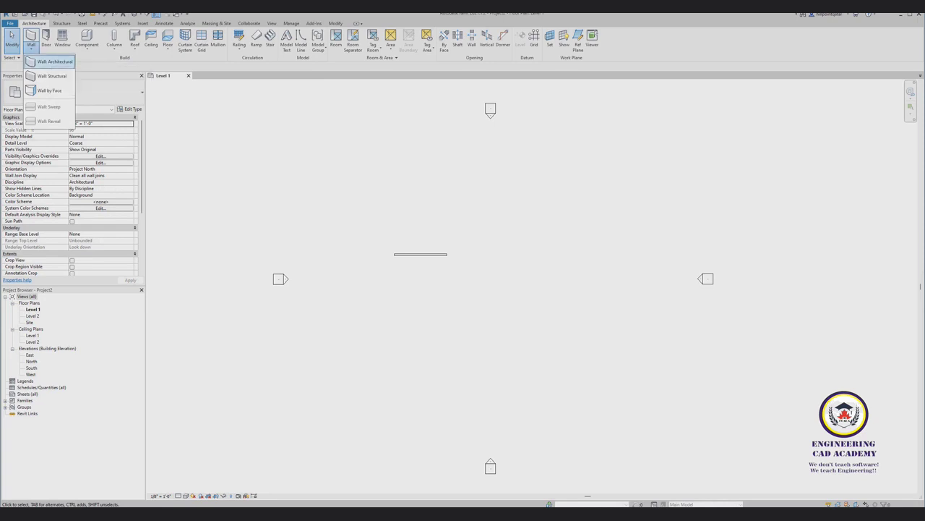
{"action": "left_click", "coordinate": [45, 62]}
{"action": "left_click", "coordinate": [80, 93]}
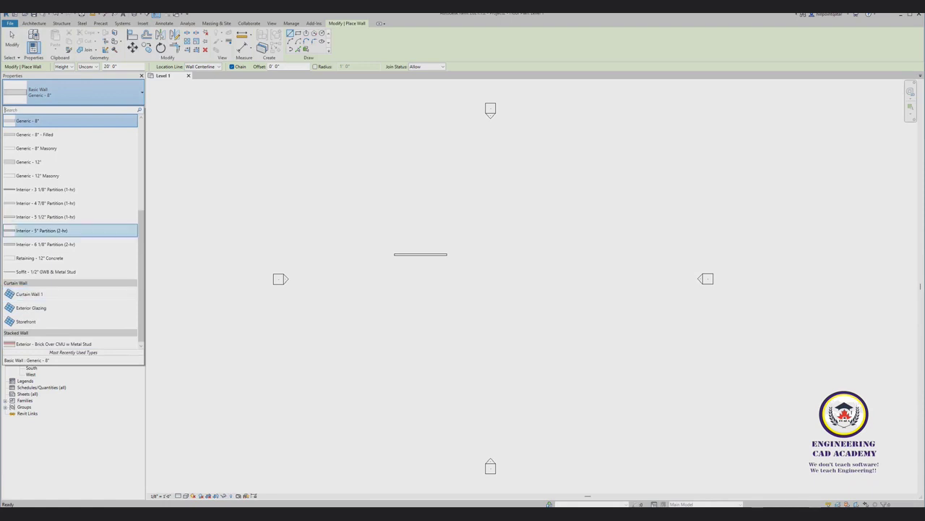
{"action": "left_click", "coordinate": [298, 86]}
{"action": "key", "text": "Escape"}
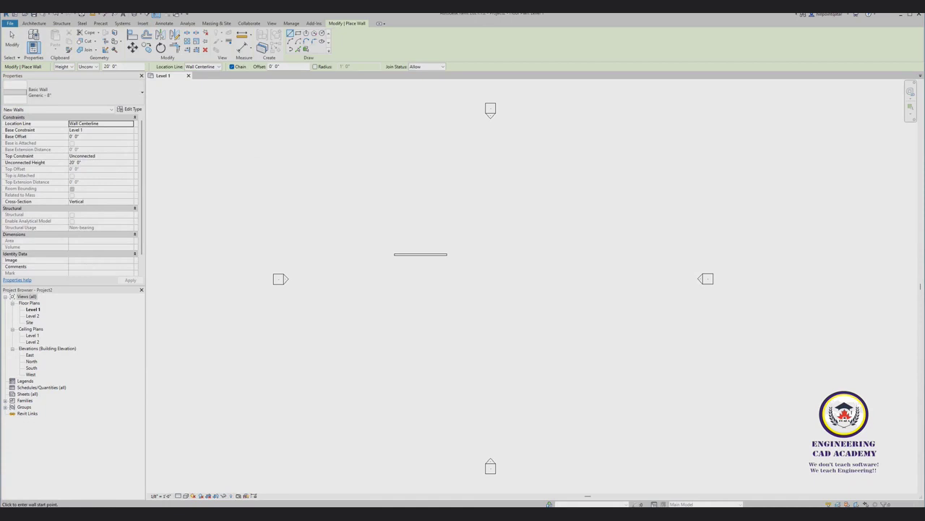
{"action": "scroll", "coordinate": [465, 247], "scroll_direction": "up", "scroll_amount": 2}
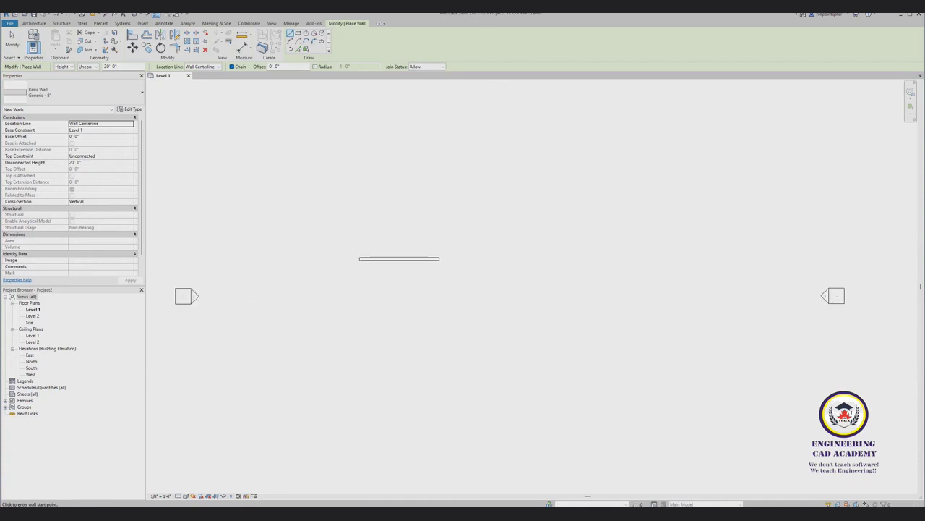
{"action": "scroll", "coordinate": [544, 265], "scroll_direction": "down", "scroll_amount": 1}
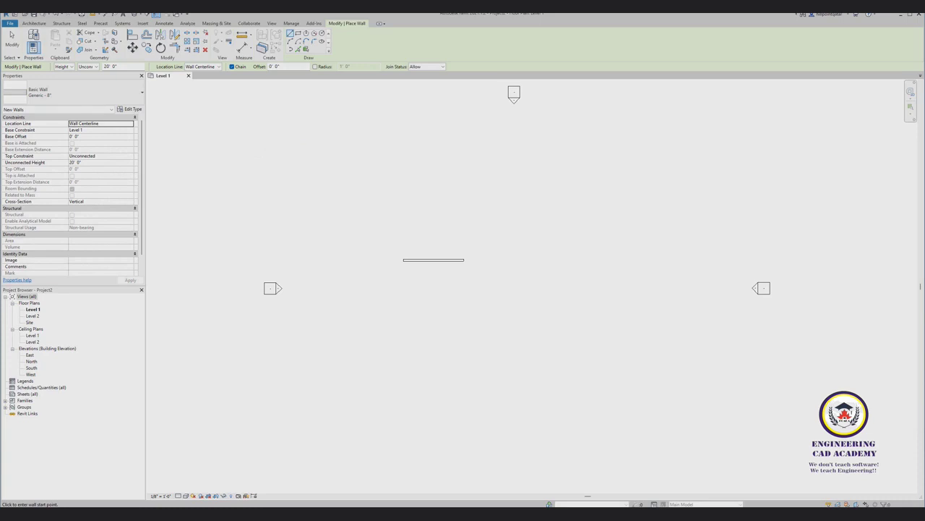
Recheck the wall type list unchanged and open the Default 3D View.
{"action": "left_click", "coordinate": [34, 23]}
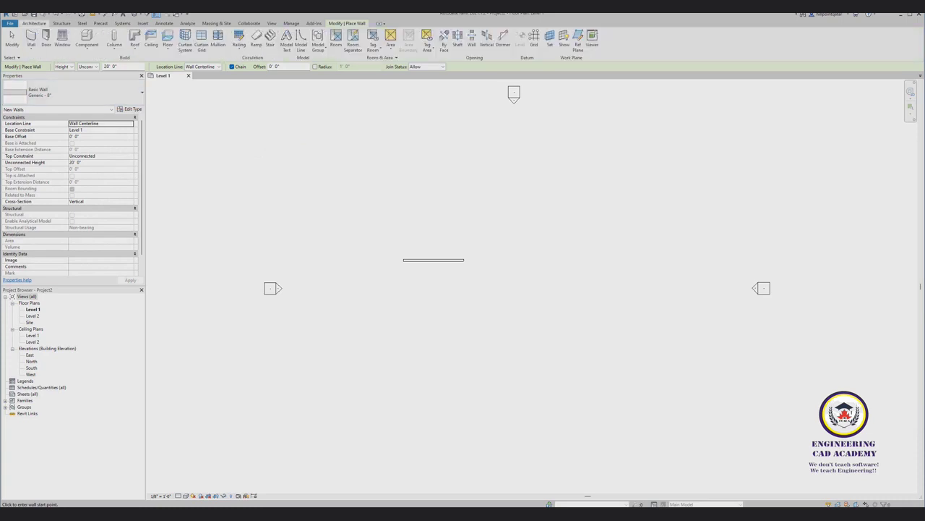
{"action": "left_click", "coordinate": [73, 92]}
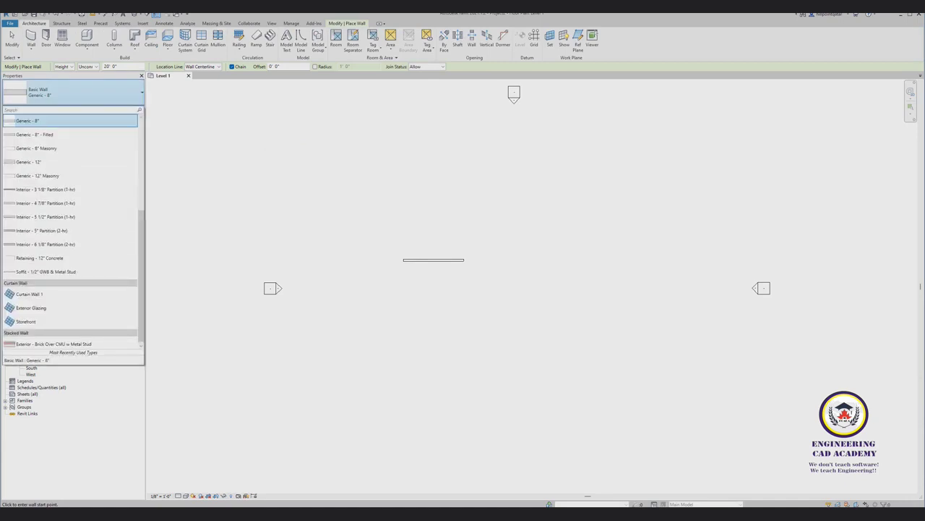
{"action": "left_click", "coordinate": [73, 120]}
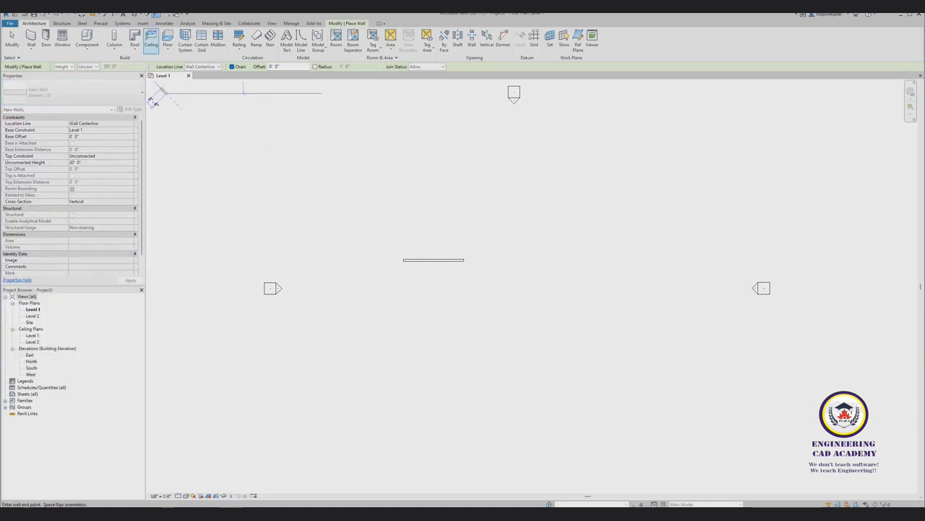
{"action": "left_click", "coordinate": [153, 23]}
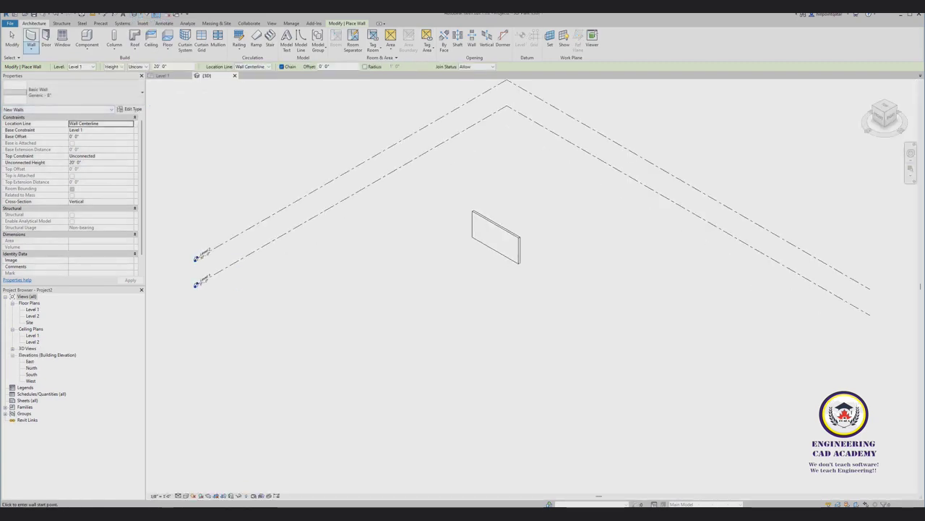
Draw a Curtain Wall 1 wall beside the basic wall in the 3D view.
{"action": "left_click", "coordinate": [31, 49]}
{"action": "left_click", "coordinate": [43, 63]}
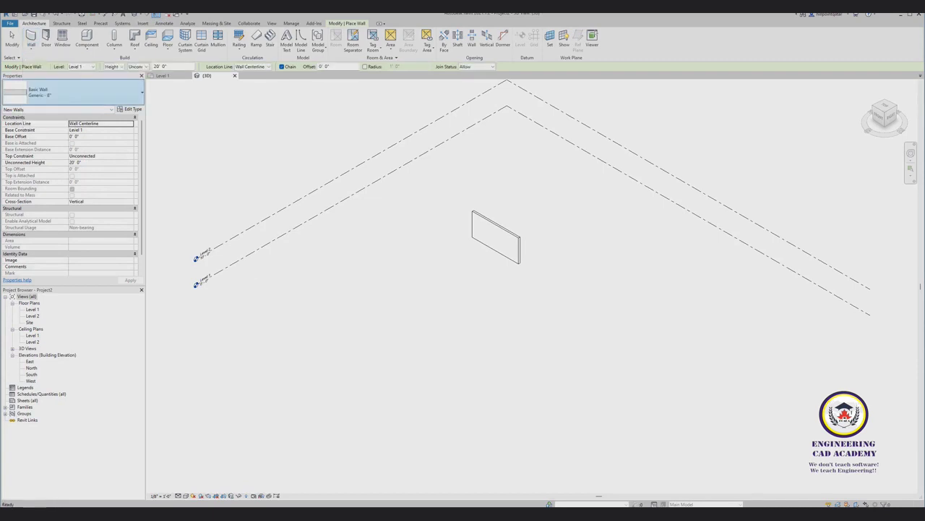
{"action": "left_click", "coordinate": [72, 92]}
{"action": "left_click", "coordinate": [32, 294]}
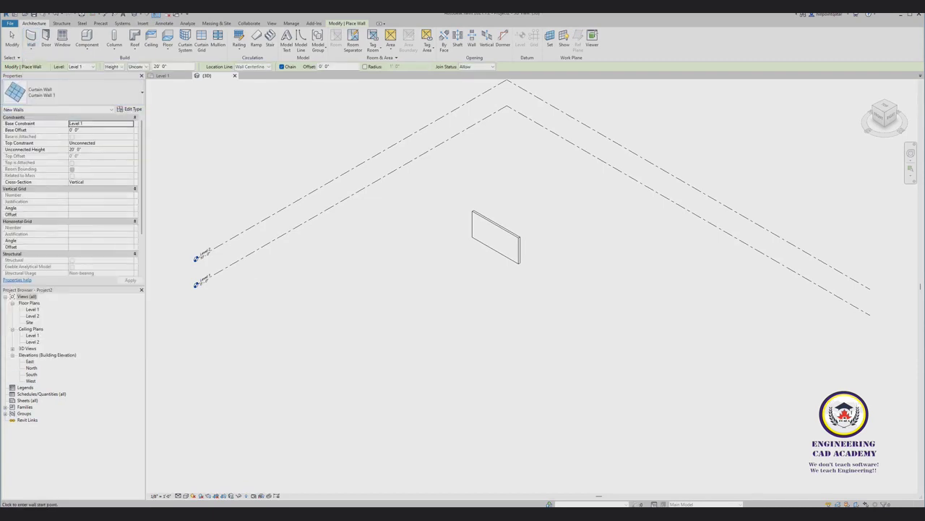
{"action": "left_click", "coordinate": [553, 307]}
{"action": "right_click", "coordinate": [606, 336]}
{"action": "left_click", "coordinate": [626, 343]}
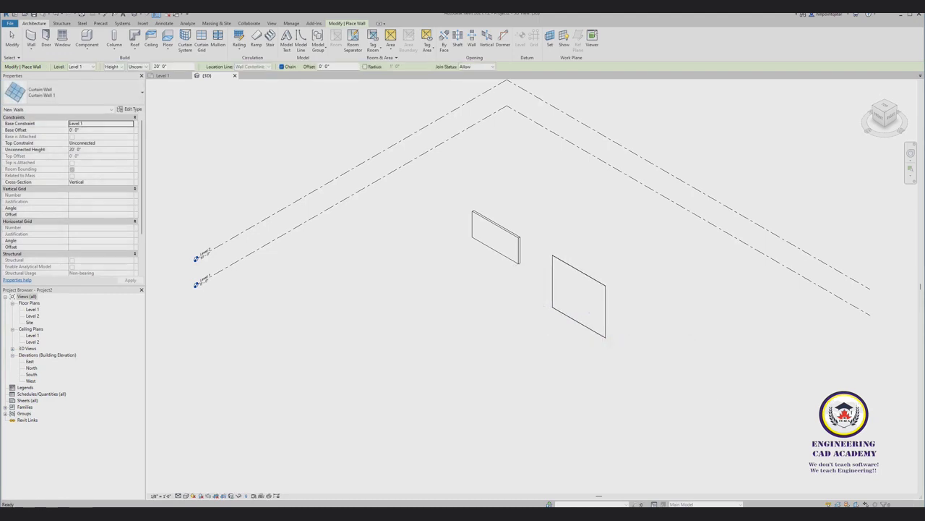
Switch the visual style to Shaded and select the new curtain wall.
{"action": "left_click", "coordinate": [185, 495]}
{"action": "left_click", "coordinate": [209, 475]}
{"action": "scroll", "coordinate": [562, 296], "scroll_direction": "up", "scroll_amount": 2}
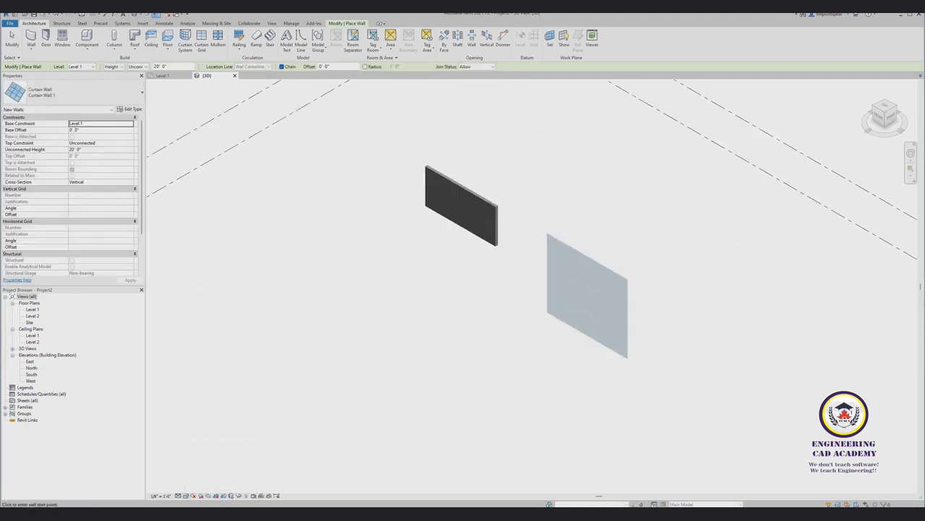
{"action": "scroll", "coordinate": [556, 292], "scroll_direction": "up", "scroll_amount": 1}
{"action": "left_click", "coordinate": [12, 39]}
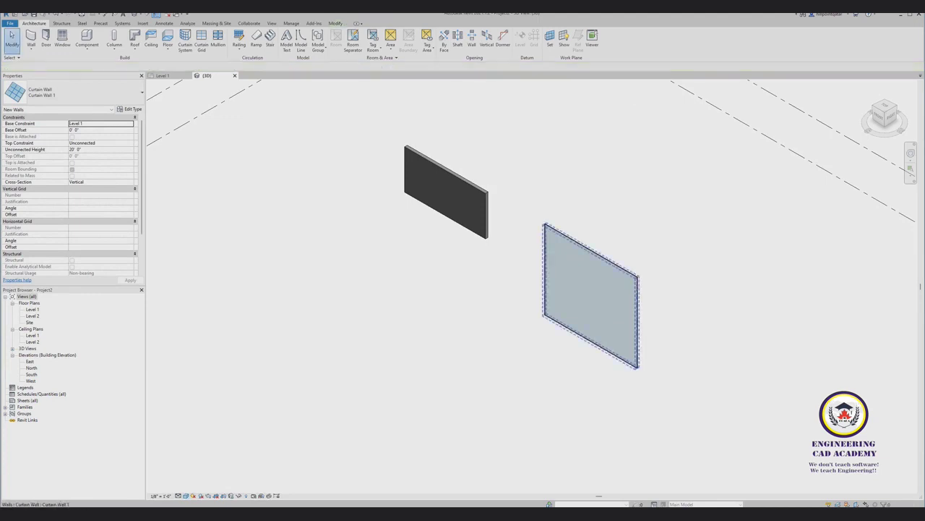
{"action": "left_click", "coordinate": [586, 298]}
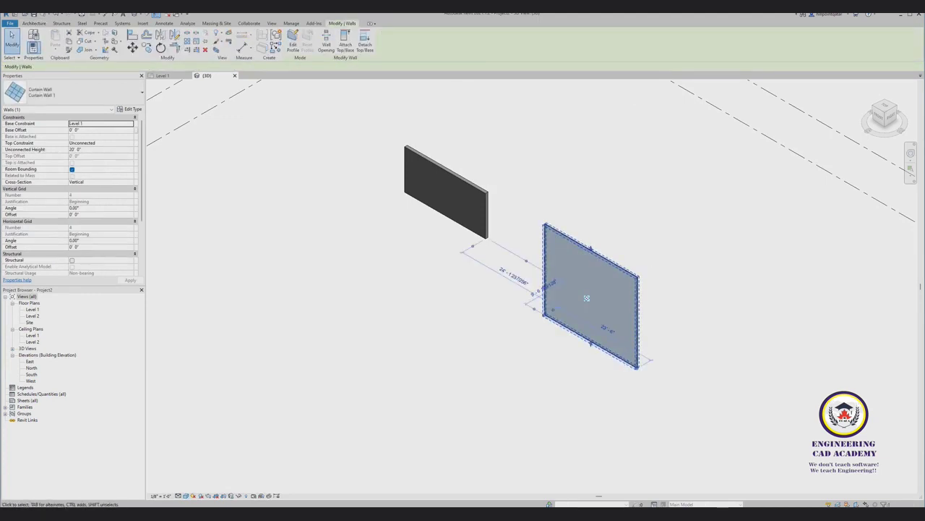
In the North elevation, set the curtain wall's Unconnected Height to 10'.
{"action": "double_click", "coordinate": [31, 367]}
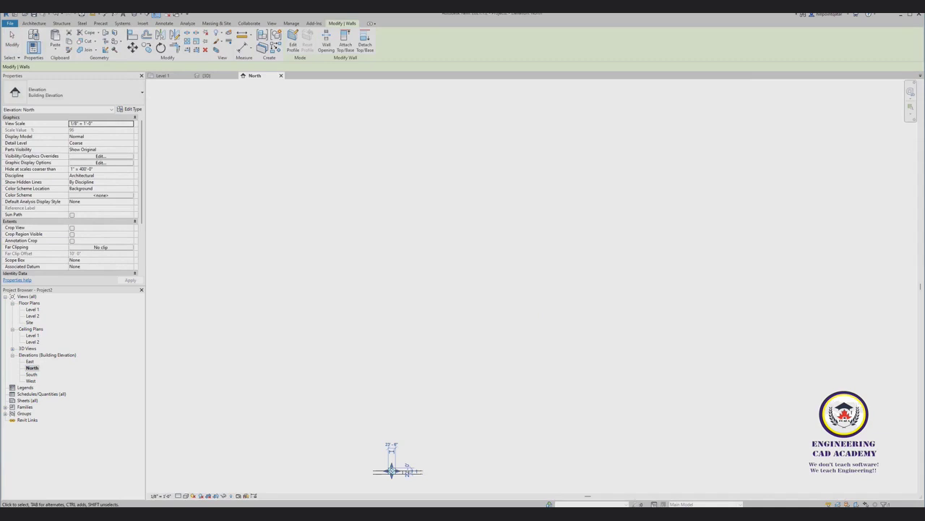
{"action": "middle_click_drag", "start_coordinate": [402, 477], "coordinate": [427, 304]}
{"action": "scroll", "coordinate": [426, 304], "scroll_direction": "up", "scroll_amount": 2}
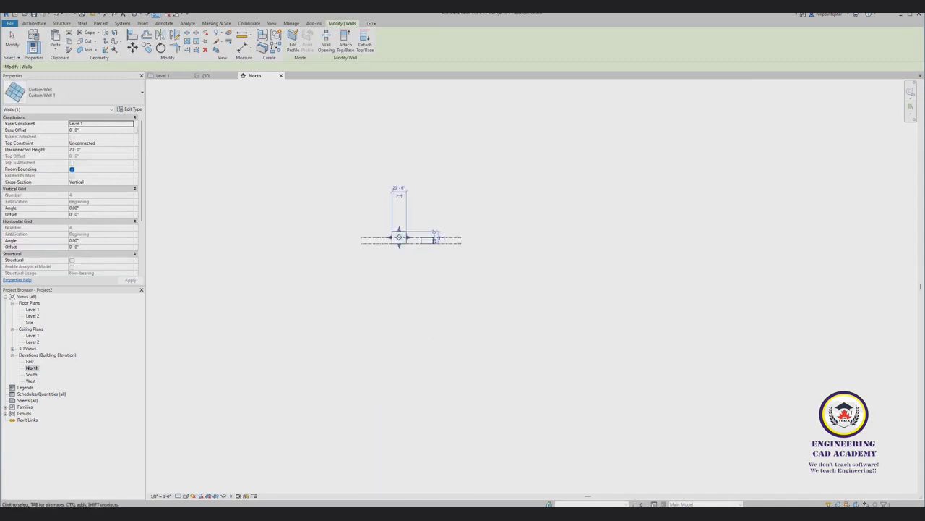
{"action": "scroll", "coordinate": [399, 210], "scroll_direction": "up", "scroll_amount": 2}
{"action": "scroll", "coordinate": [399, 210], "scroll_direction": "up", "scroll_amount": 3}
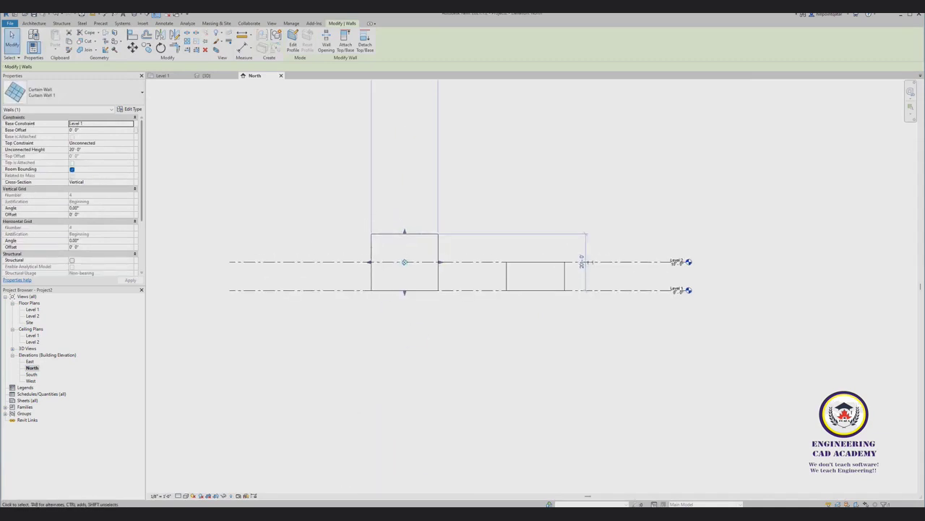
{"action": "type", "text": "10"}
{"action": "key", "text": "Return"}
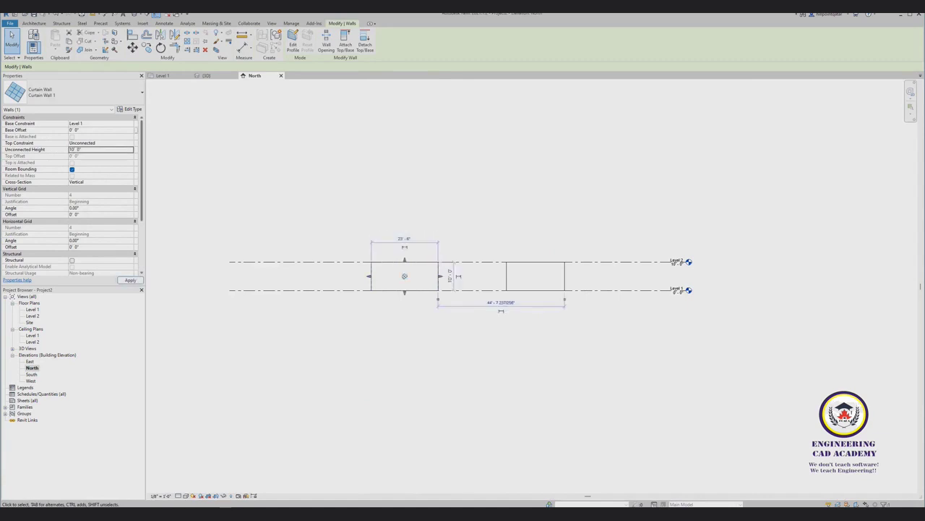
{"action": "key", "text": "Escape"}
{"action": "scroll", "coordinate": [358, 255], "scroll_direction": "up", "scroll_amount": 1}
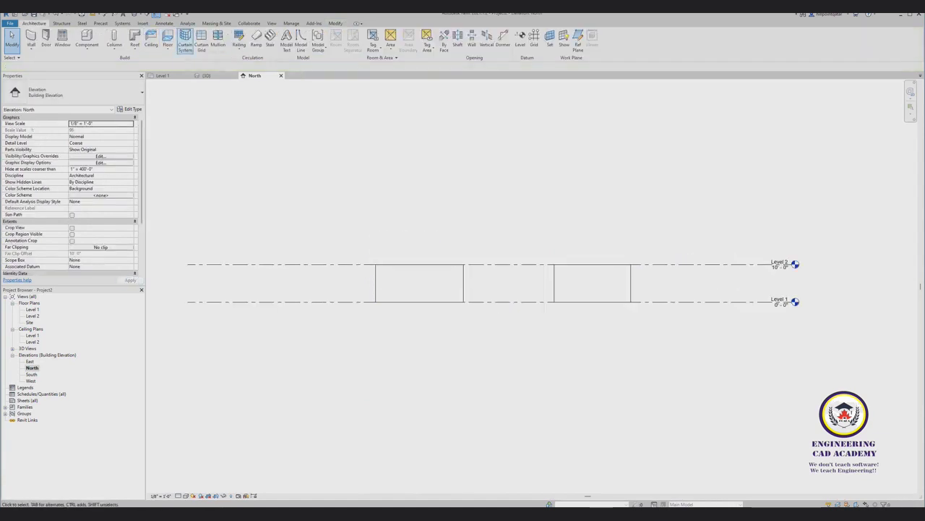
Add five vertical curtain grid lines and one horizontal grid line to the curtain wall.
{"action": "left_click", "coordinate": [202, 40]}
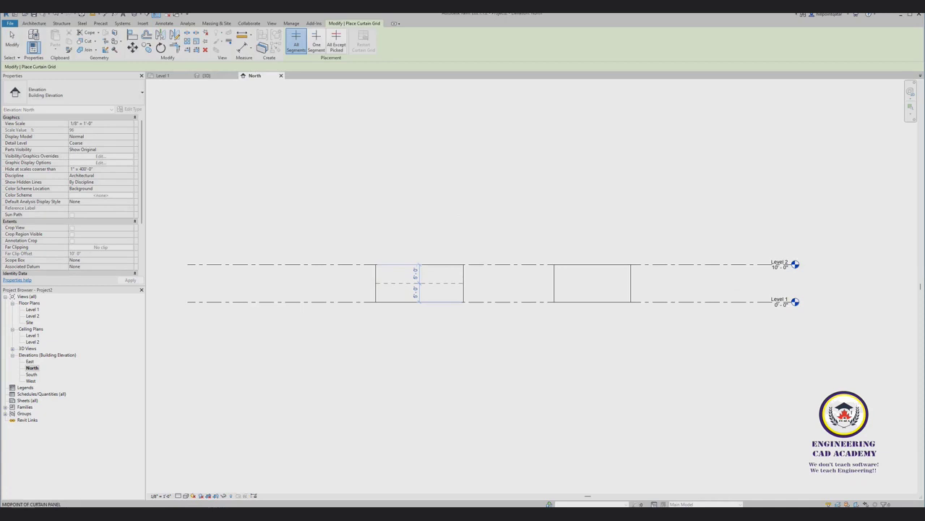
{"action": "scroll", "coordinate": [416, 279], "scroll_direction": "up", "scroll_amount": 2}
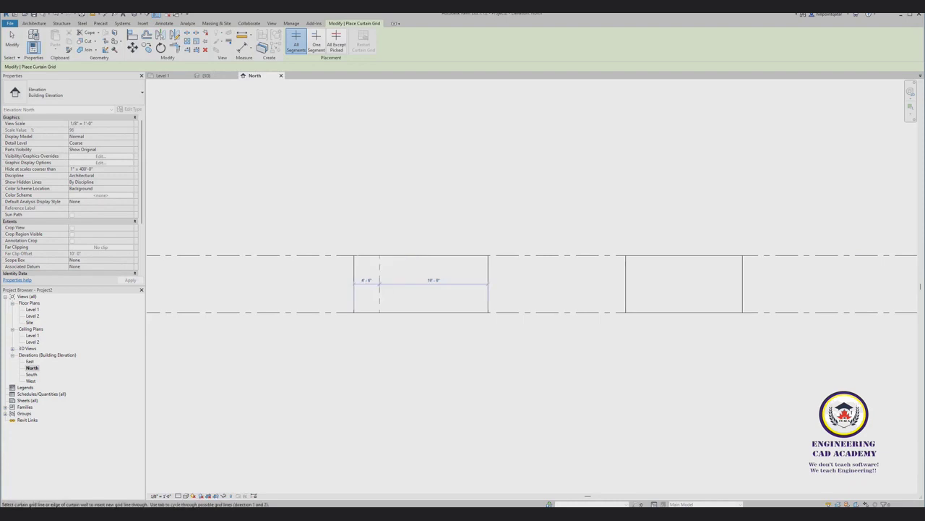
{"action": "left_click", "coordinate": [377, 286]}
{"action": "left_click", "coordinate": [399, 286]}
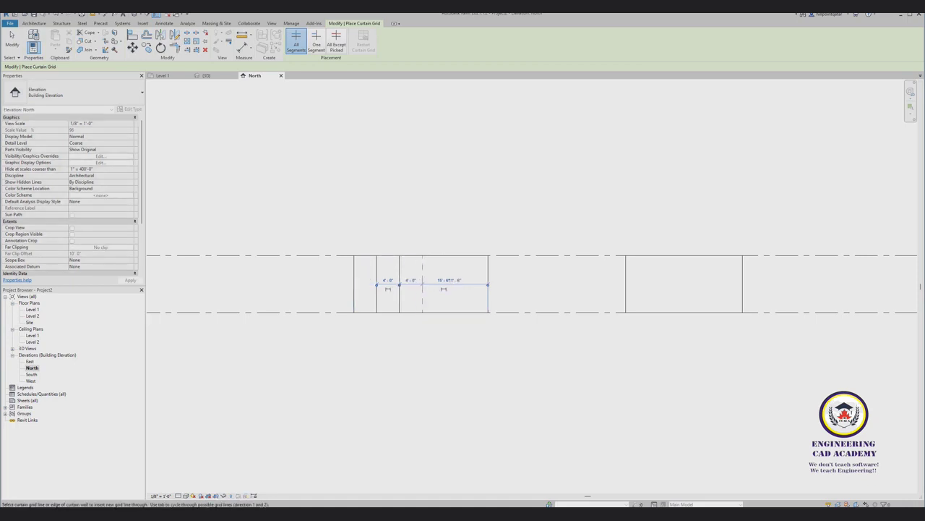
{"action": "left_click", "coordinate": [423, 285]}
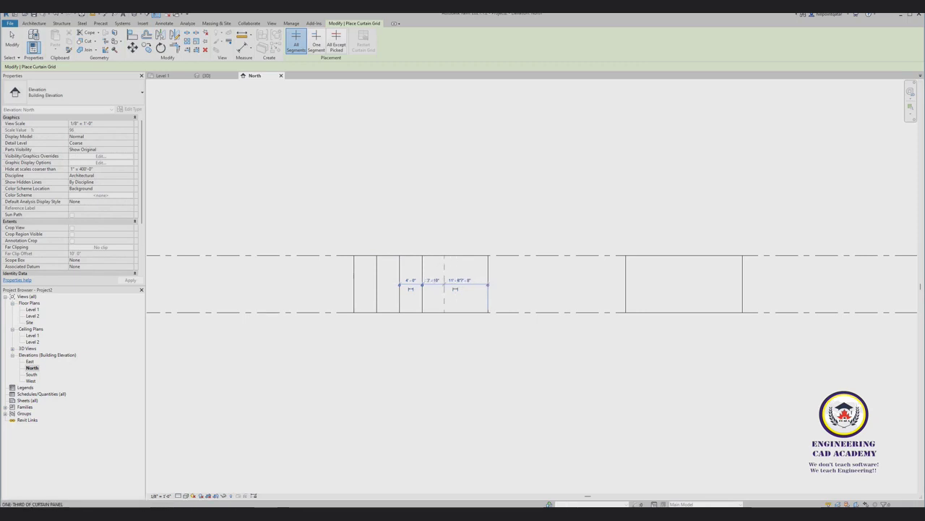
{"action": "left_click", "coordinate": [444, 285]}
{"action": "left_click", "coordinate": [465, 289]}
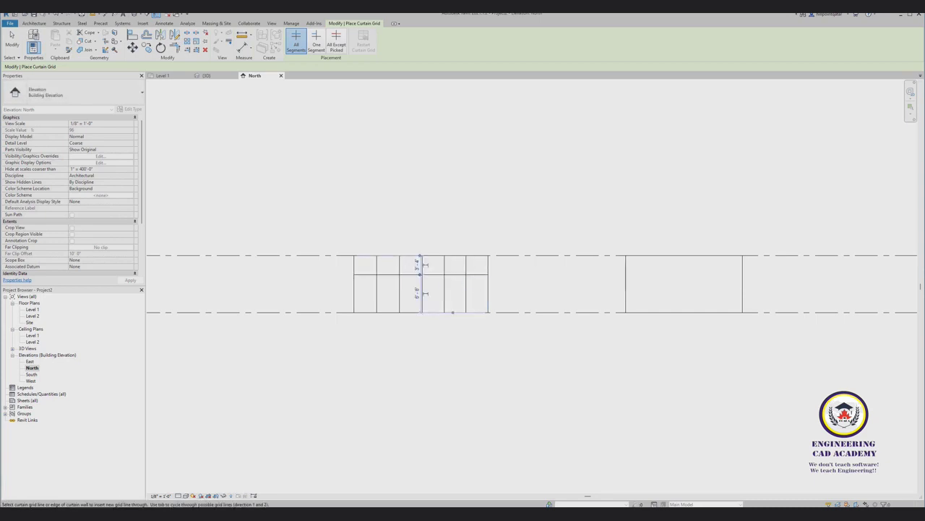
{"action": "left_click", "coordinate": [12, 39]}
Zoom around the six-panel gridded curtain wall in {3D}, then go back to Level 1.
{"action": "left_click", "coordinate": [206, 75]}
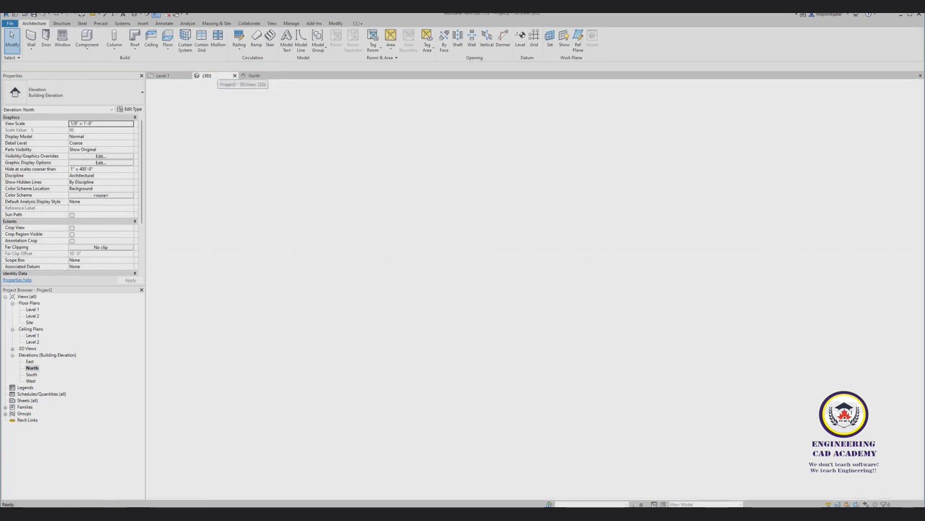
{"action": "scroll", "coordinate": [636, 339], "scroll_direction": "up", "scroll_amount": 1}
{"action": "scroll", "coordinate": [637, 340], "scroll_direction": "up", "scroll_amount": 3}
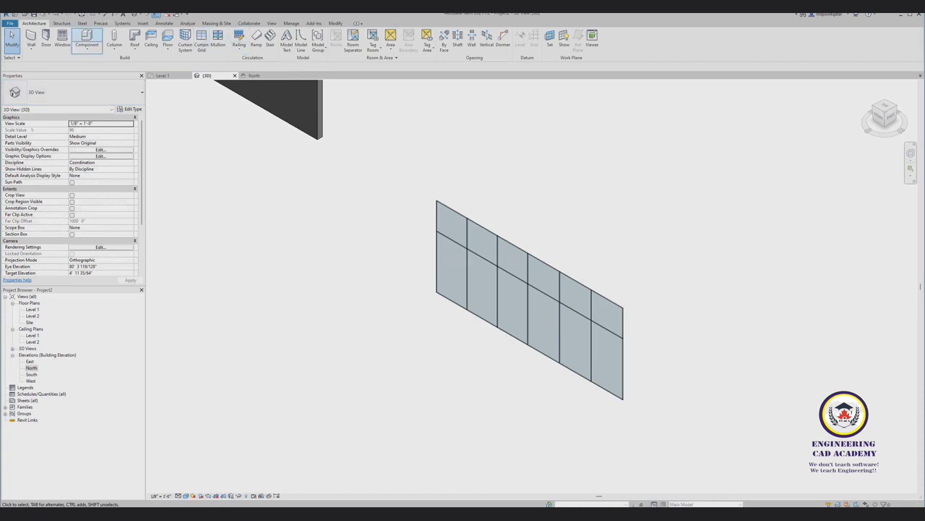
{"action": "scroll", "coordinate": [558, 325], "scroll_direction": "down", "scroll_amount": 2}
{"action": "scroll", "coordinate": [559, 325], "scroll_direction": "down", "scroll_amount": 1}
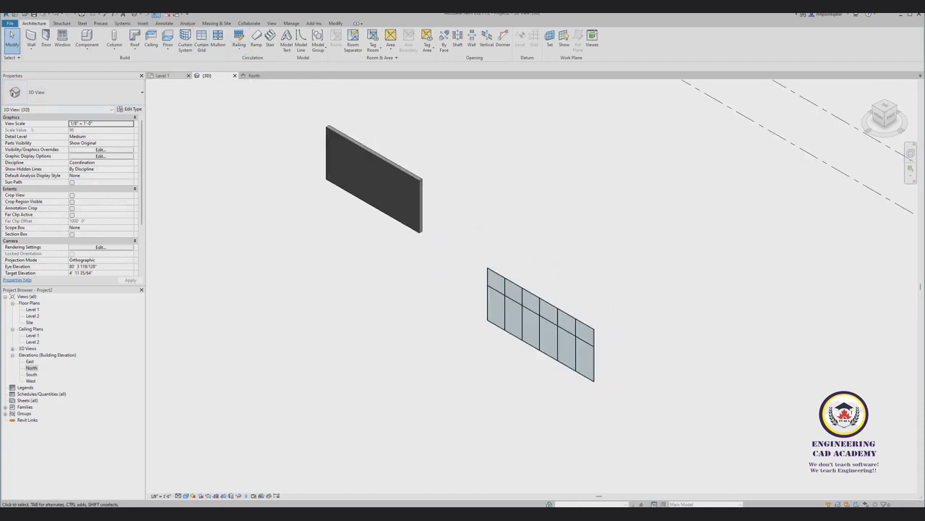
{"action": "left_click", "coordinate": [162, 76]}
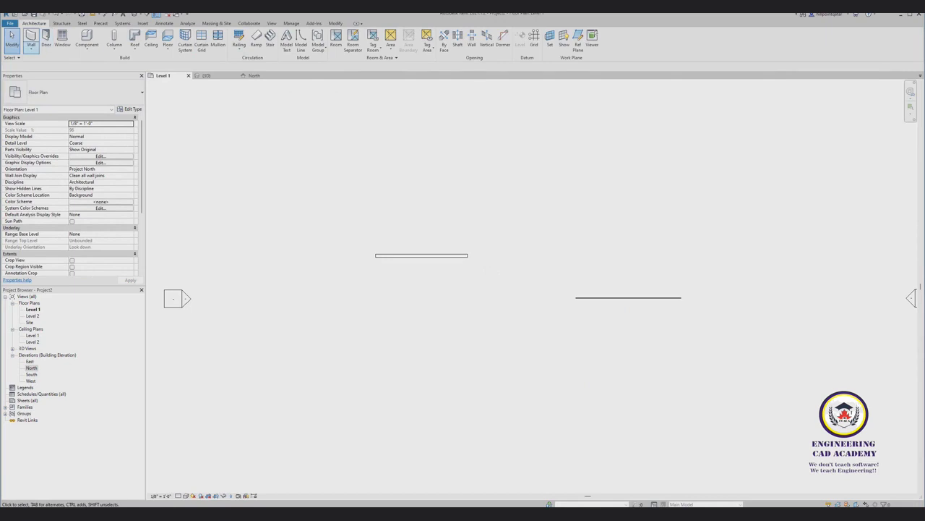
Place a Single-Flush 36" x 84" door in the basic wall and open its type properties.
{"action": "left_click", "coordinate": [45, 40]}
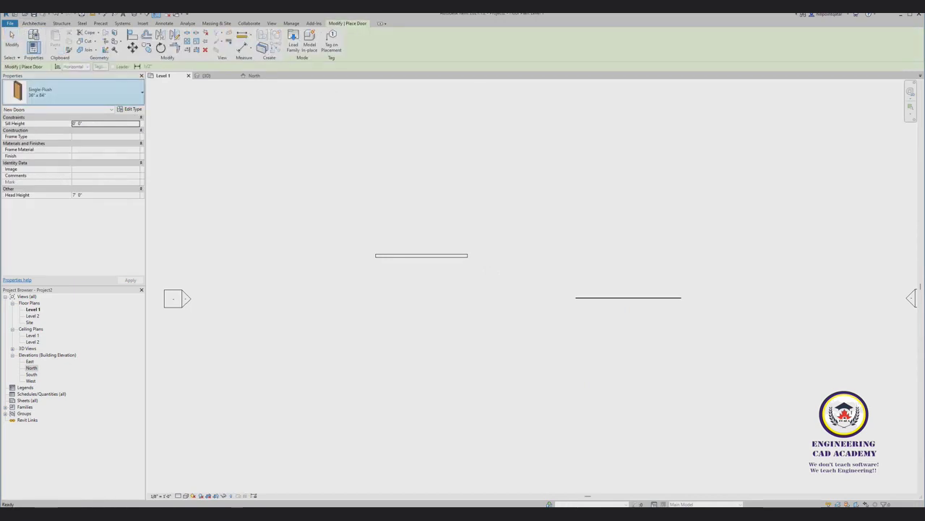
{"action": "left_click", "coordinate": [417, 259]}
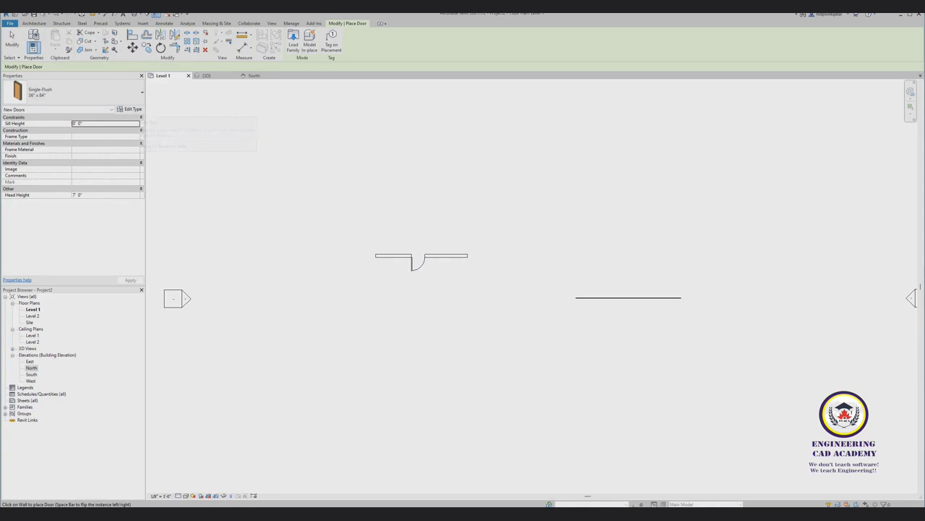
{"action": "left_click", "coordinate": [130, 109]}
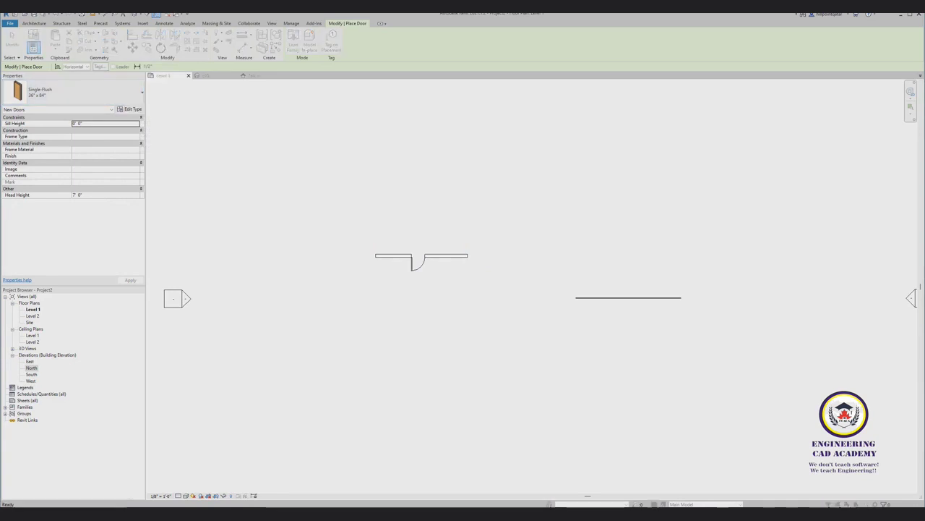
Try loading Door-Curtain-Wall-Single-Glass.rfa, dismiss the wrong-category error, and close Type Properties.
{"action": "left_click", "coordinate": [576, 120]}
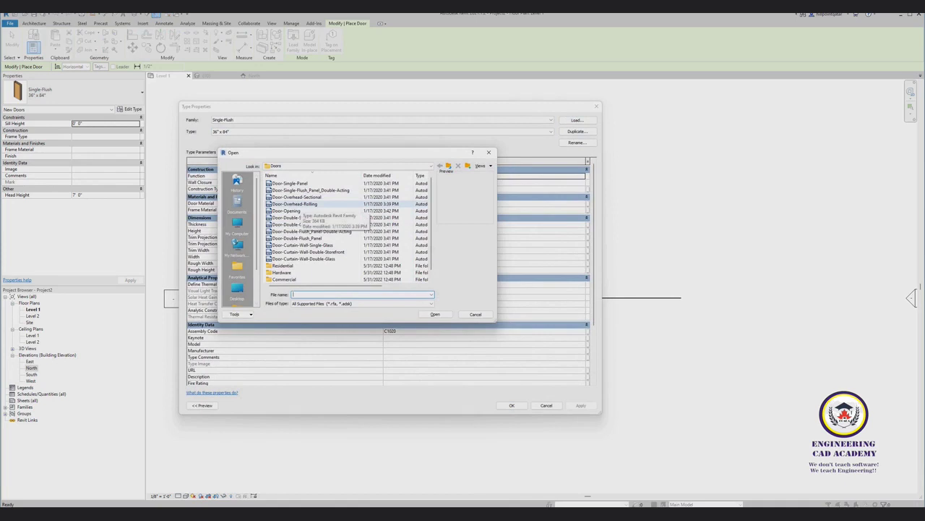
{"action": "left_click", "coordinate": [290, 224]}
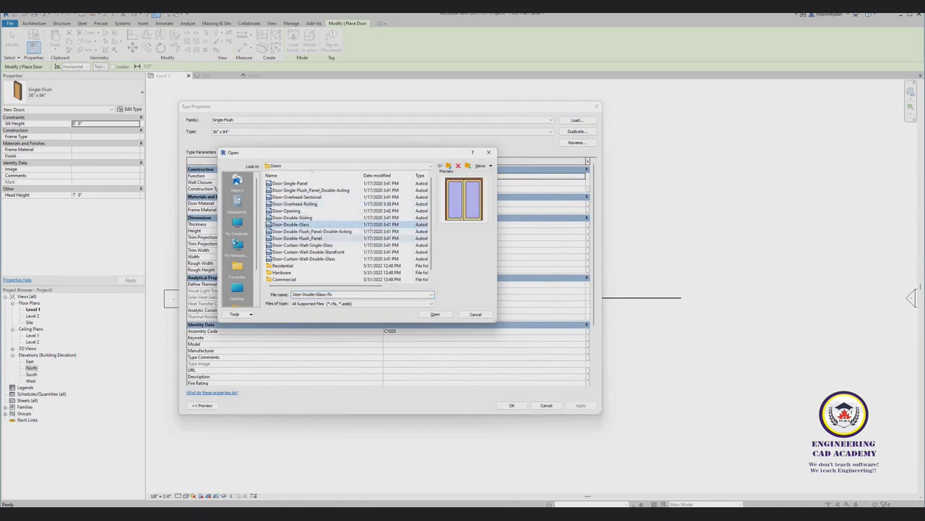
{"action": "left_click", "coordinate": [296, 238]}
{"action": "left_click", "coordinate": [302, 244]}
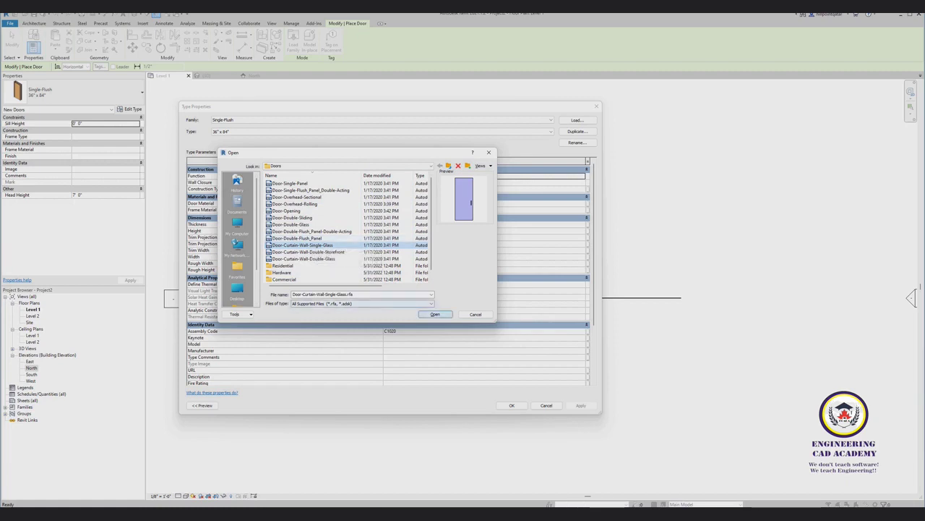
{"action": "left_click", "coordinate": [435, 314]}
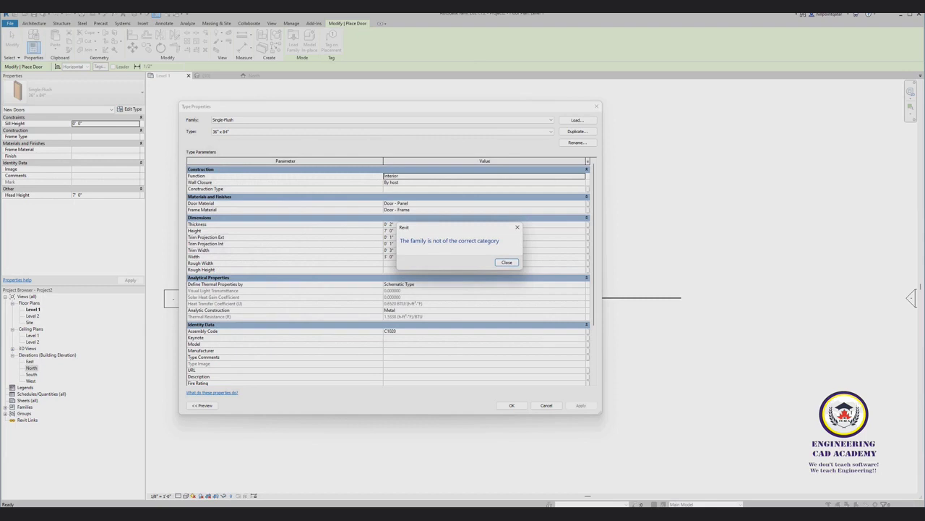
{"action": "left_click", "coordinate": [507, 262]}
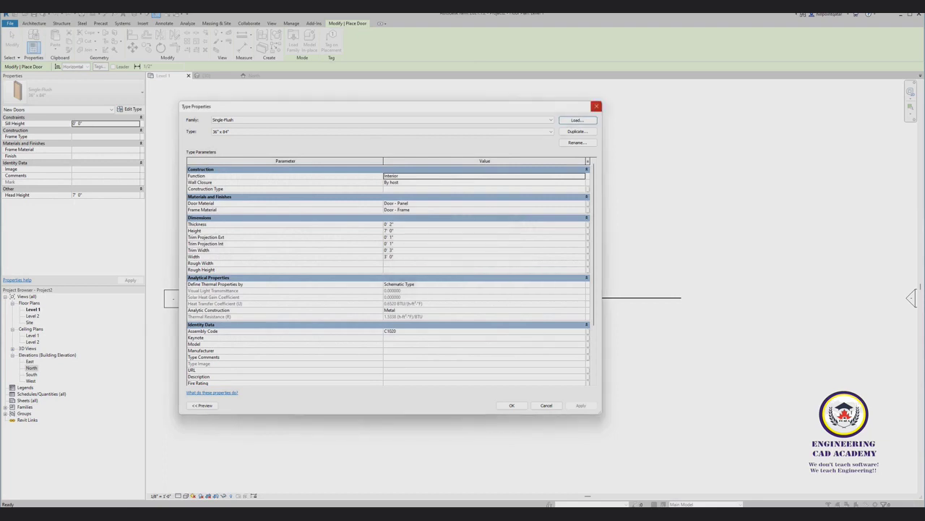
{"action": "left_click", "coordinate": [597, 107]}
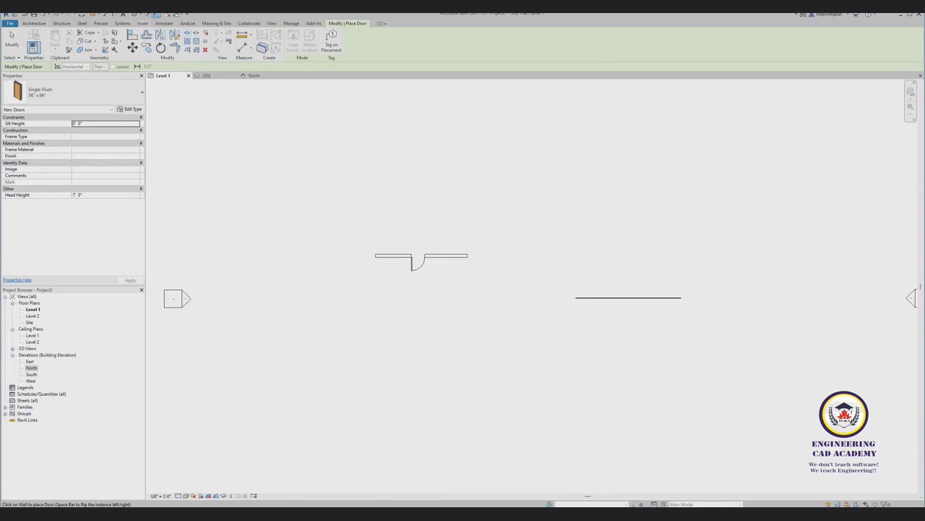
Open Load Family from Insert and preview the Door-Double-Flush_Panel-Double-Acting family.
{"action": "left_click", "coordinate": [143, 23]}
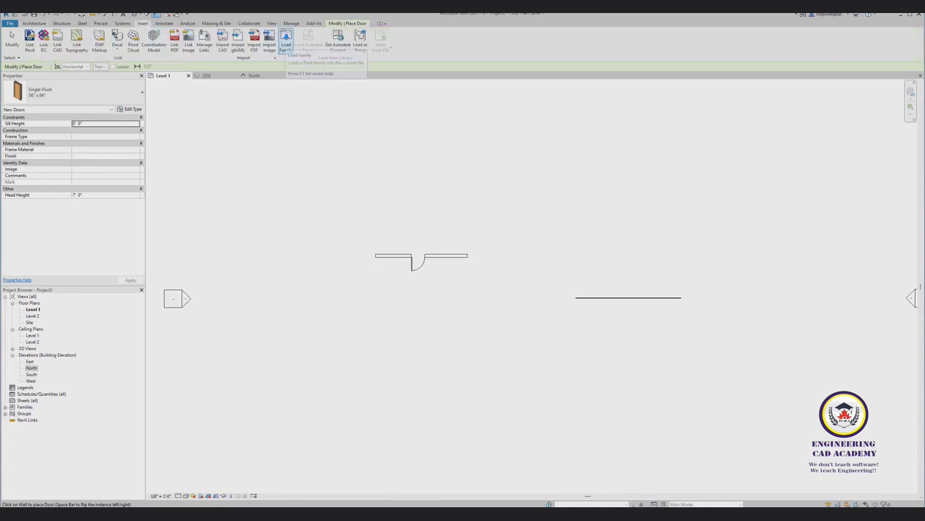
{"action": "left_click", "coordinate": [286, 43]}
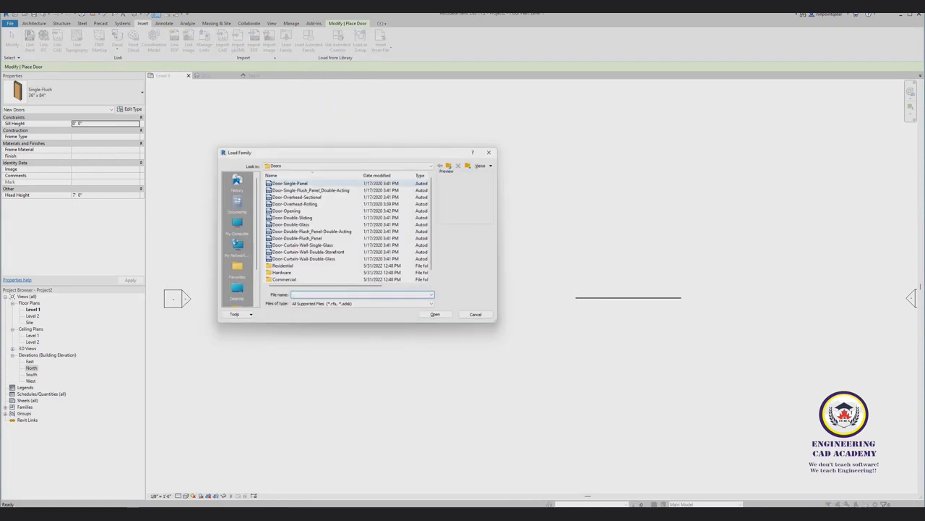
{"action": "left_click", "coordinate": [302, 244]}
{"action": "left_click", "coordinate": [296, 238]}
{"action": "left_click", "coordinate": [311, 231]}
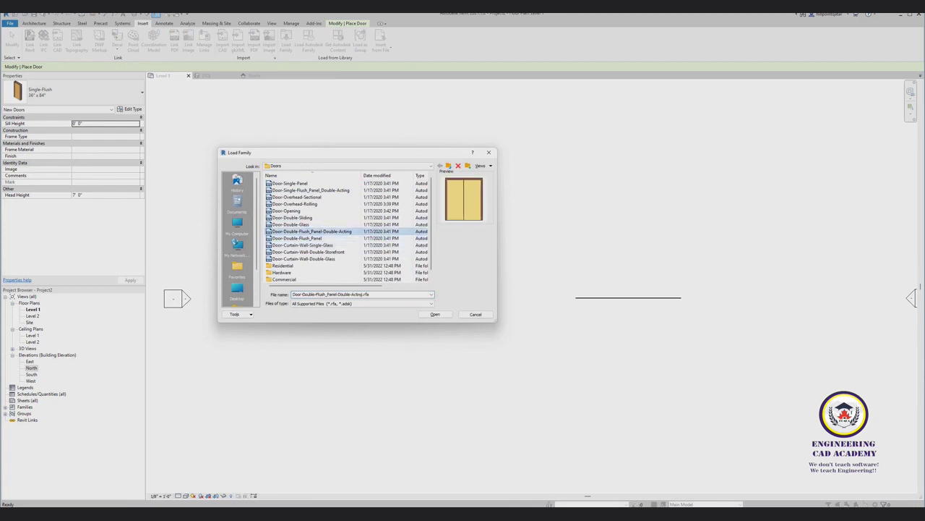
Try loading Door-Curtain-Wall-Single-Glass and Double-Storefront, accept the load-failure warning, and close the browser.
{"action": "left_click", "coordinate": [302, 244]}
{"action": "left_click", "coordinate": [307, 252]}
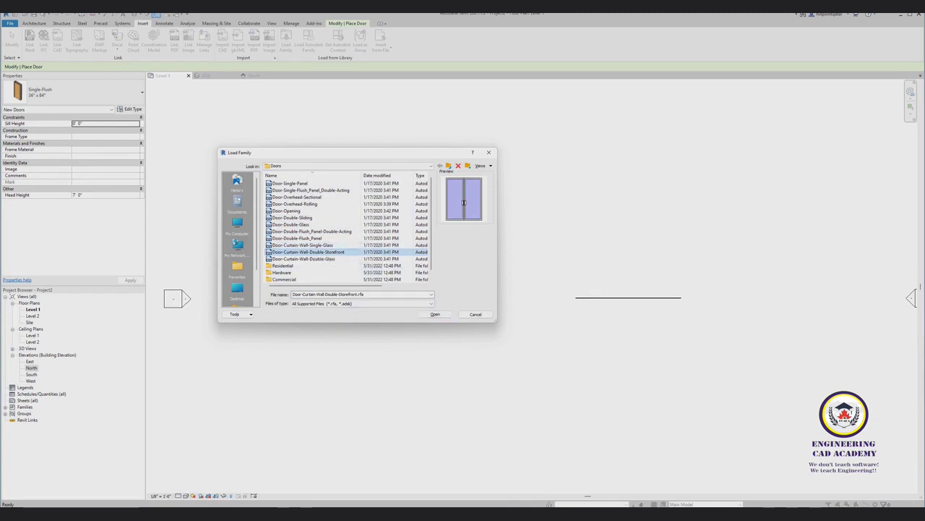
{"action": "left_click", "coordinate": [303, 245]}
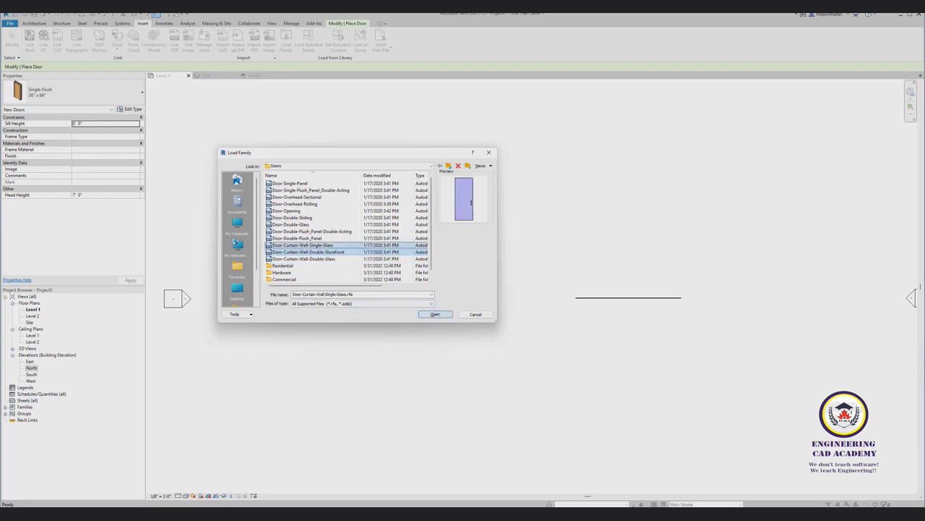
{"action": "left_click", "coordinate": [435, 314]}
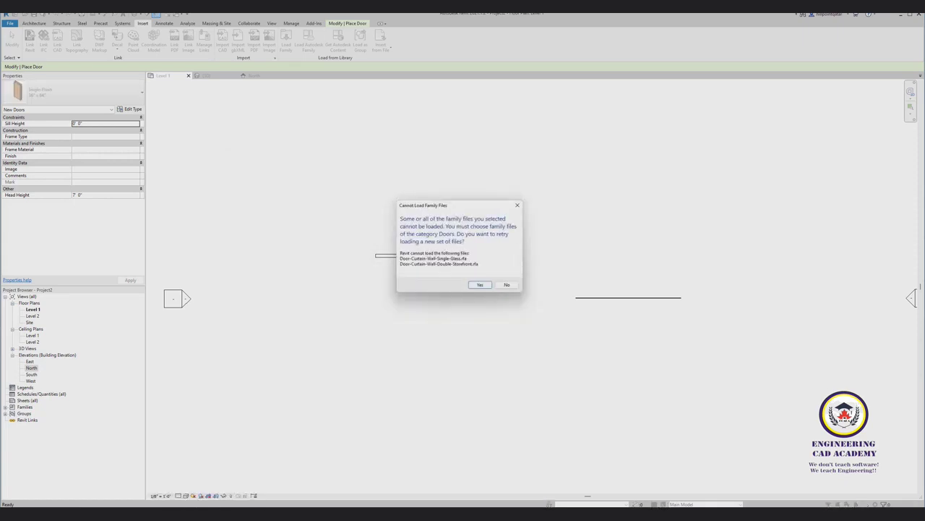
{"action": "left_click", "coordinate": [480, 284]}
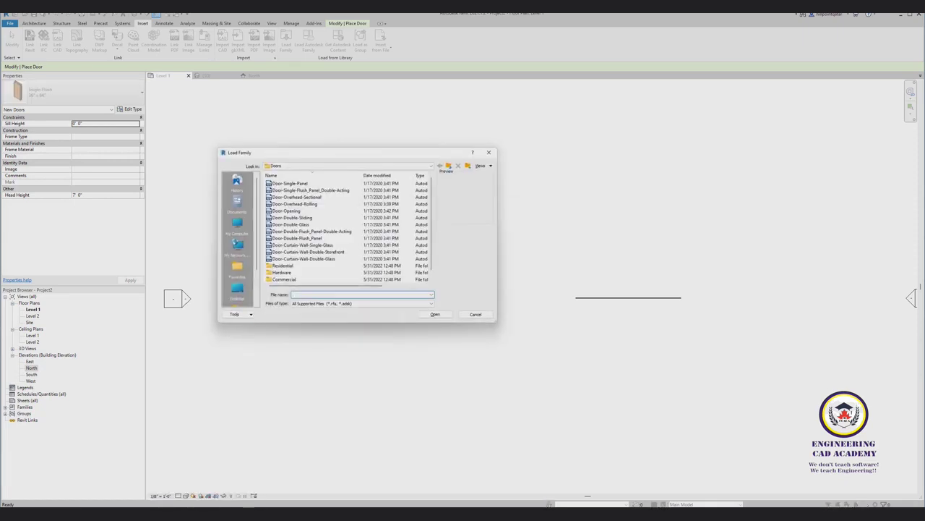
{"action": "left_click", "coordinate": [489, 152]}
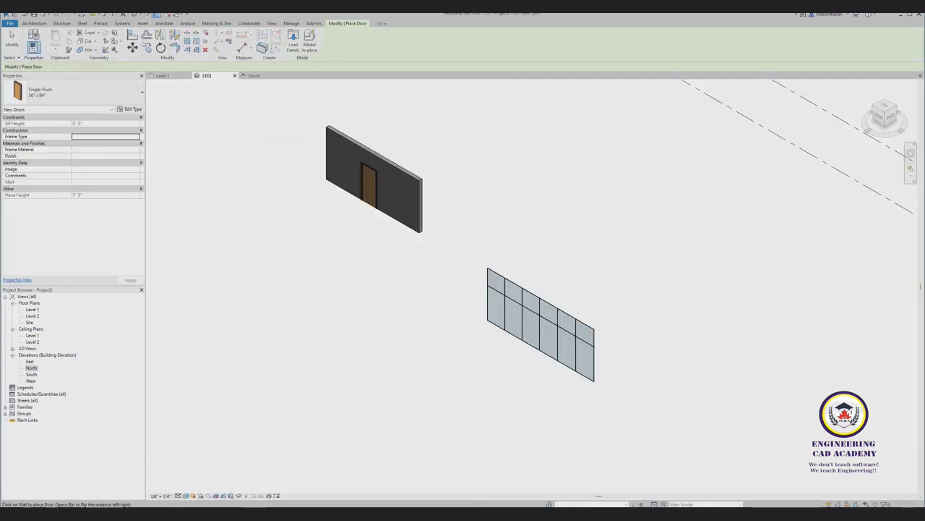
End door placement and add rectangular 2.5" x 5" mullions on all curtain wall grid lines.
{"action": "scroll", "coordinate": [642, 442], "scroll_direction": "up", "scroll_amount": 2}
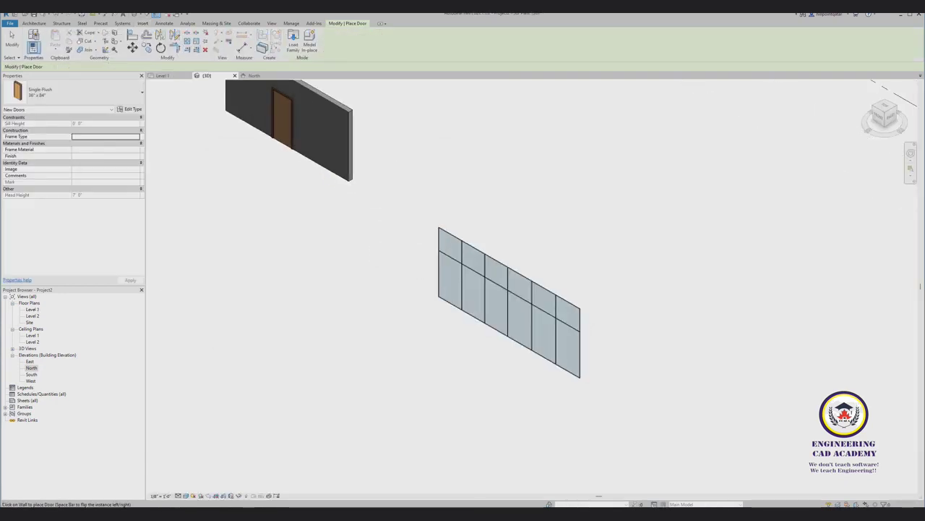
{"action": "left_click", "coordinate": [12, 40]}
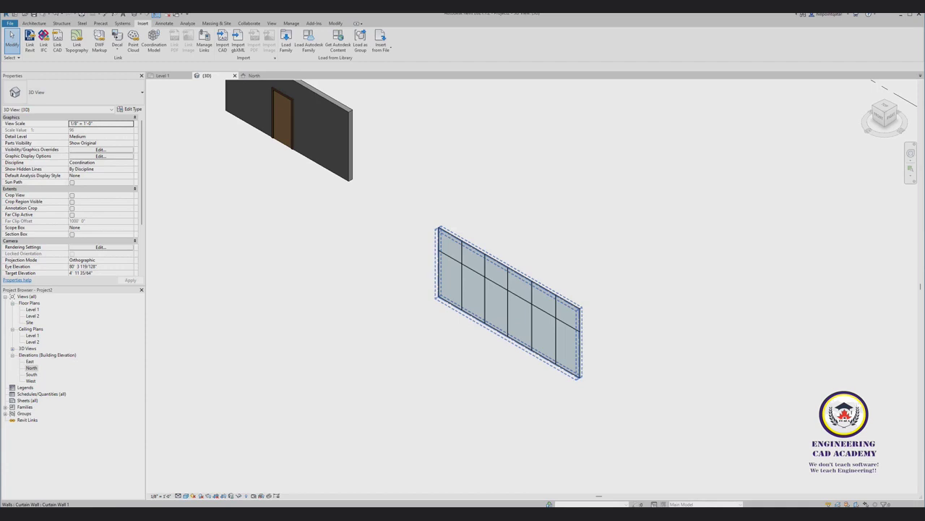
{"action": "left_click", "coordinate": [216, 24]}
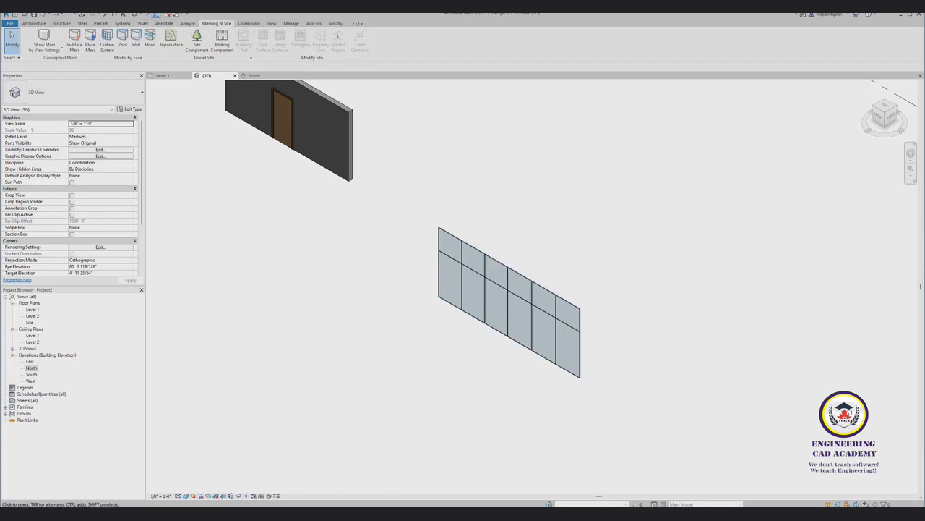
{"action": "left_click", "coordinate": [33, 23]}
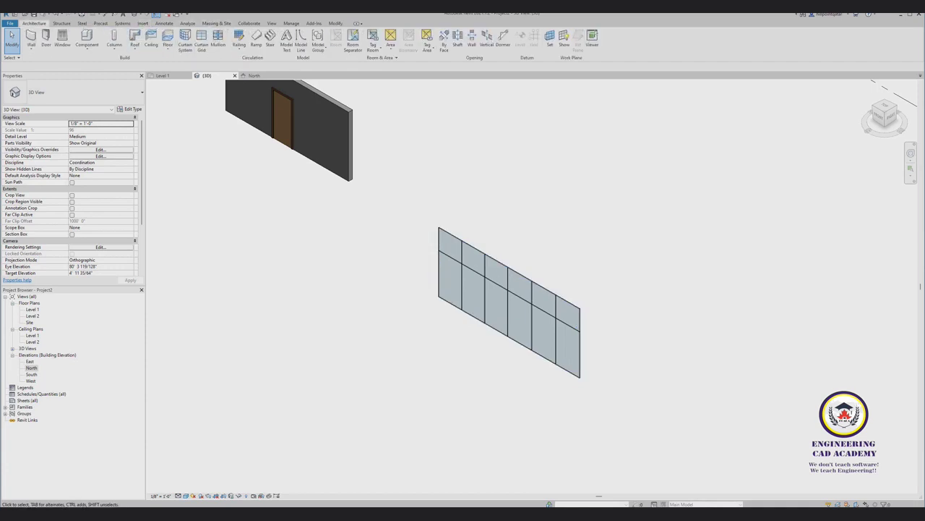
{"action": "left_click", "coordinate": [217, 41]}
{"action": "left_click", "coordinate": [326, 43]}
{"action": "left_click", "coordinate": [506, 300]}
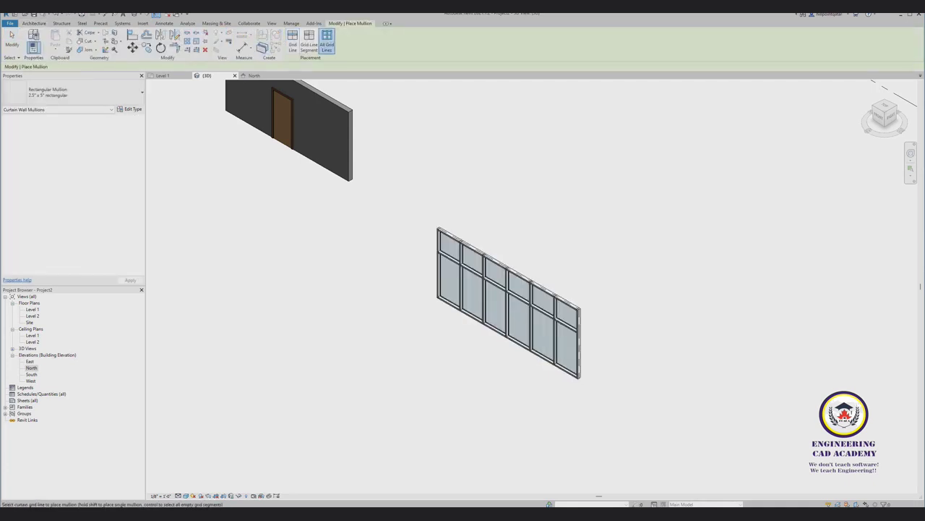
{"action": "left_click", "coordinate": [11, 42]}
{"action": "scroll", "coordinate": [496, 315], "scroll_direction": "up", "scroll_amount": 3}
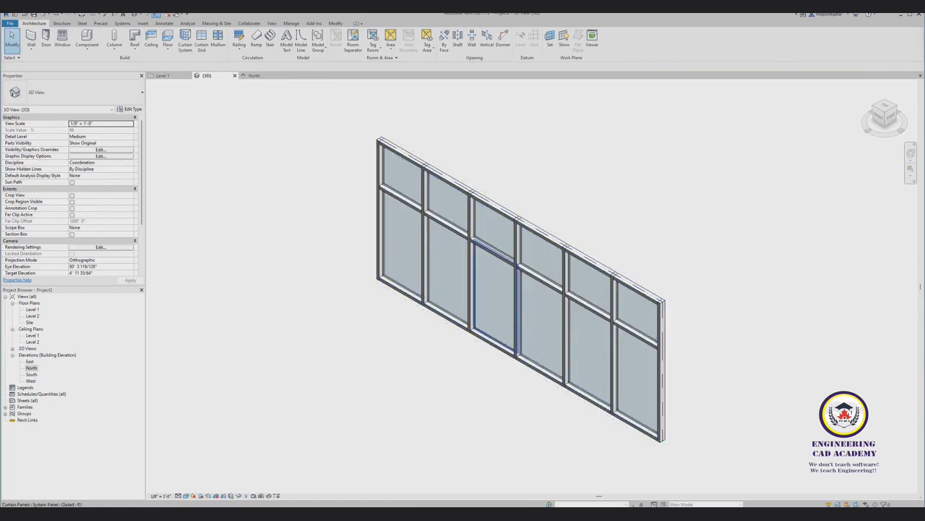
{"action": "left_click", "coordinate": [495, 284]}
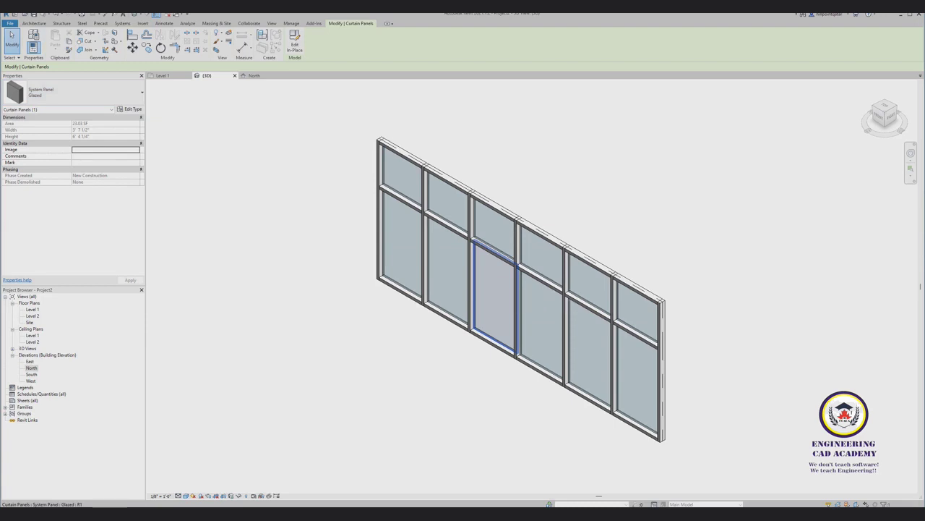
{"action": "left_click", "coordinate": [80, 92]}
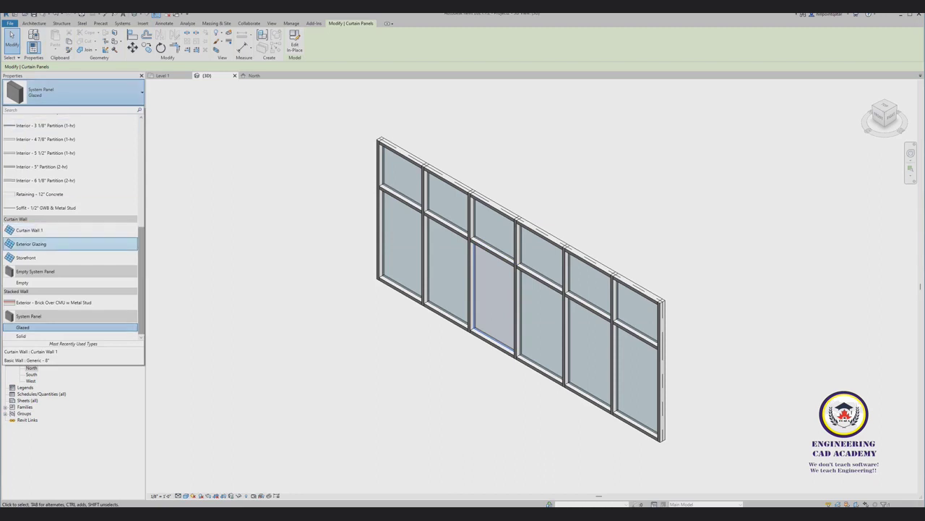
{"action": "scroll", "coordinate": [72, 244], "scroll_direction": "up", "scroll_amount": 2}
{"action": "scroll", "coordinate": [73, 244], "scroll_direction": "down", "scroll_amount": 2}
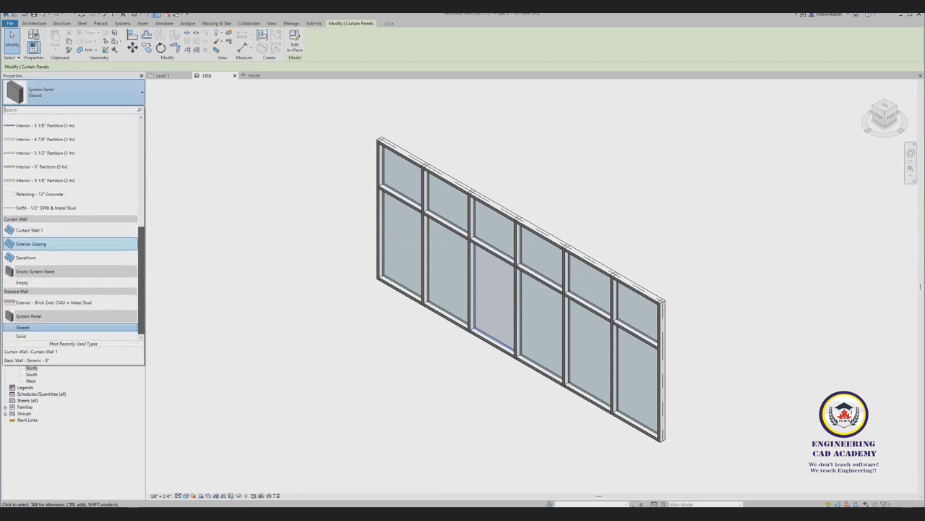
{"action": "key", "text": "Escape"}
{"action": "key", "text": "Escape"}
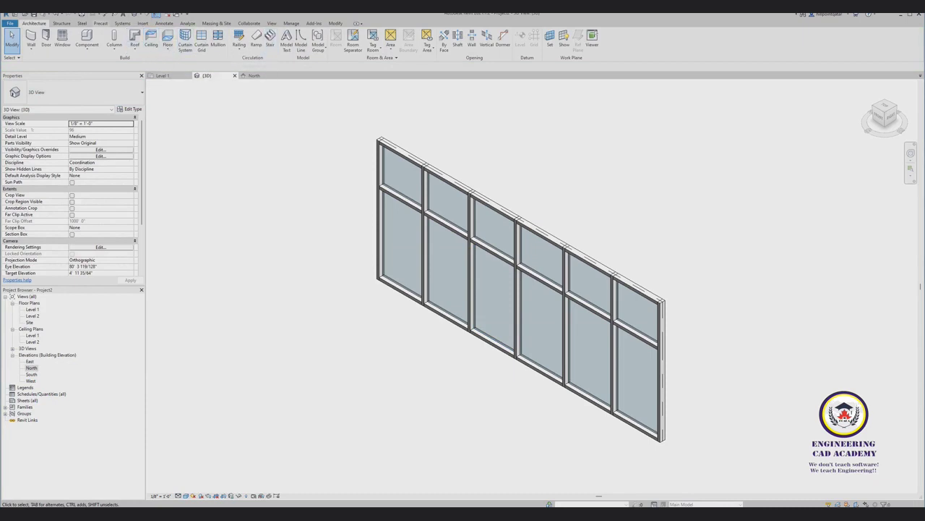
Load the Door-Curtain-Wall-Double-Storefront door family into the project.
{"action": "left_click", "coordinate": [143, 23]}
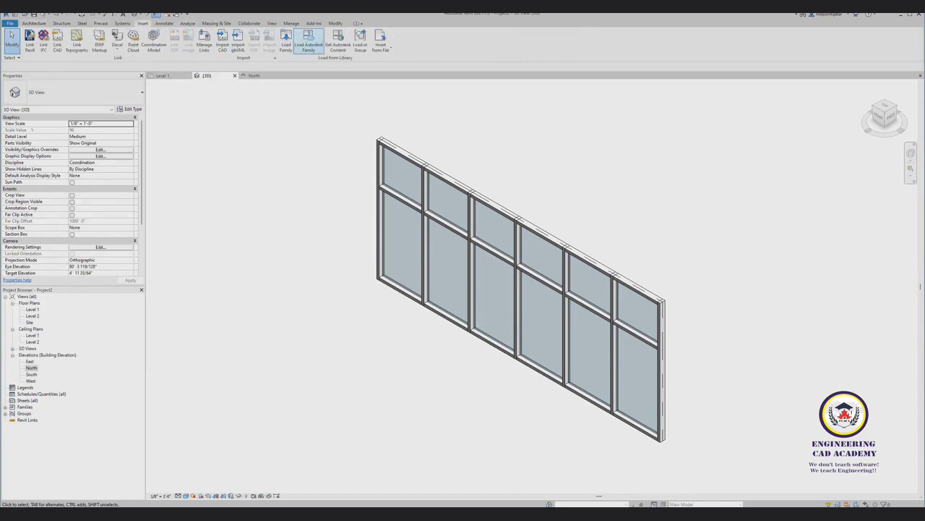
{"action": "left_click", "coordinate": [287, 41]}
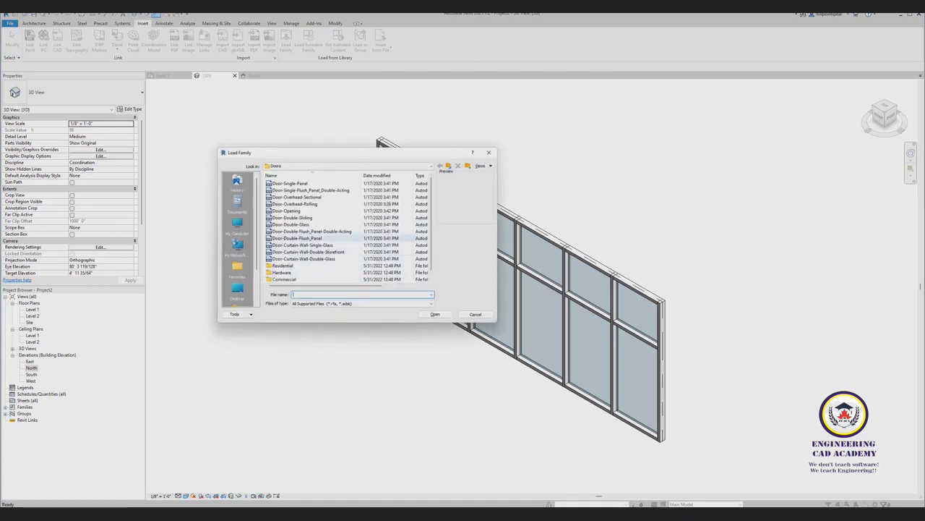
{"action": "left_click", "coordinate": [302, 244]}
{"action": "left_click", "coordinate": [311, 231]}
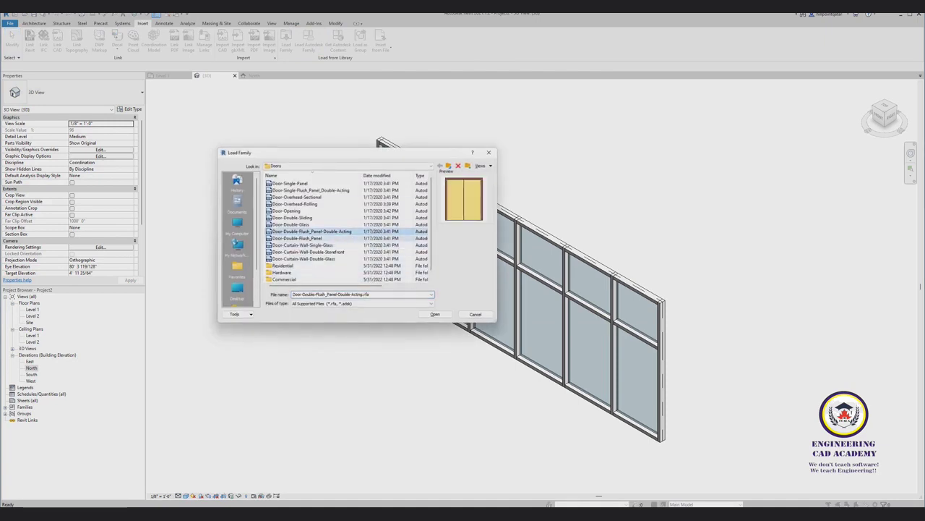
{"action": "left_click", "coordinate": [308, 251]}
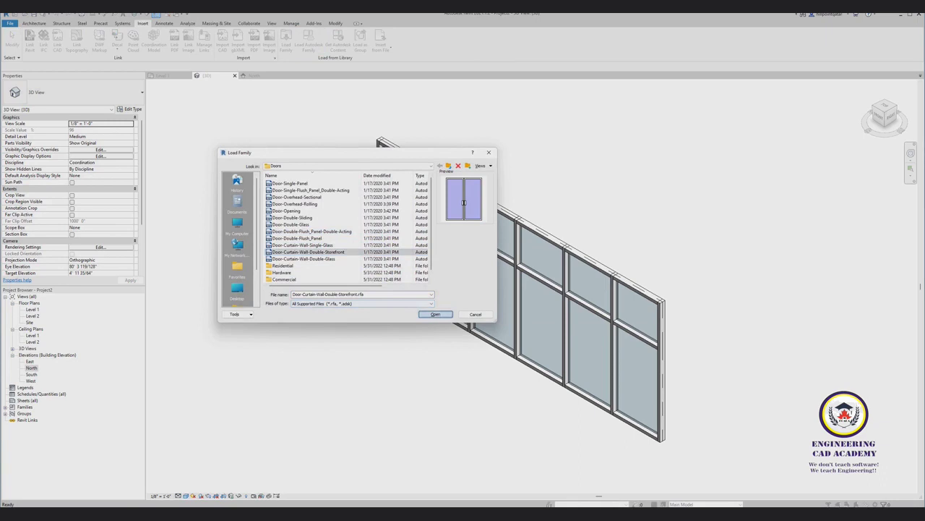
{"action": "key", "text": "Return"}
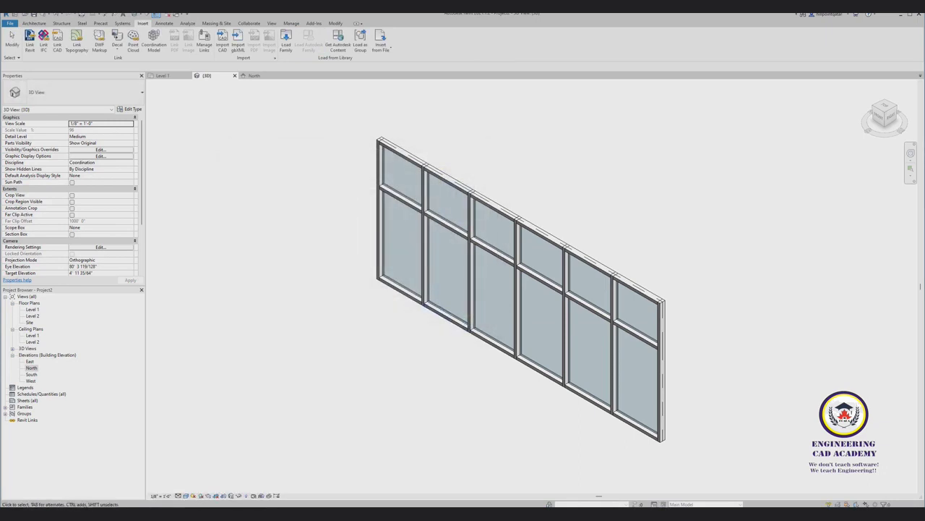
Swap the lower glazed panel of the third bay for the Double-Storefront door type.
{"action": "left_click", "coordinate": [661, 369]}
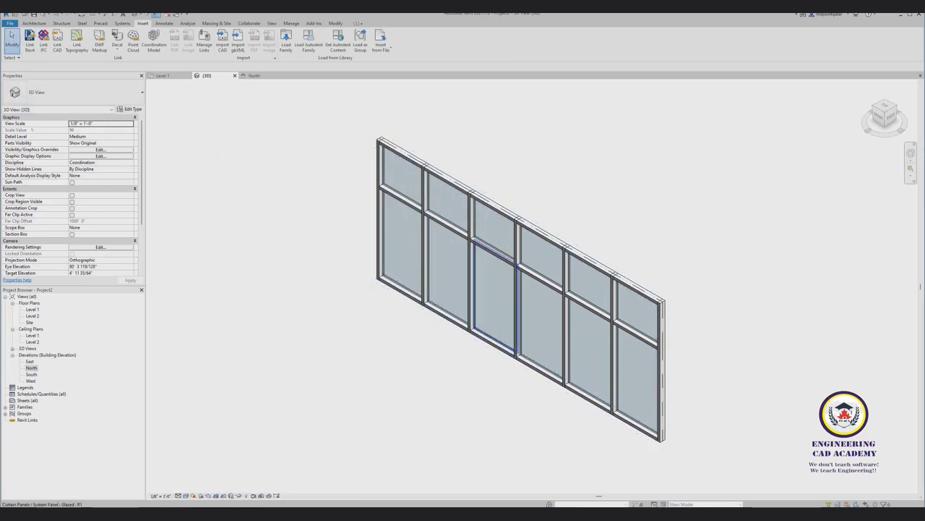
{"action": "left_click", "coordinate": [494, 297]}
{"action": "left_click", "coordinate": [72, 91]}
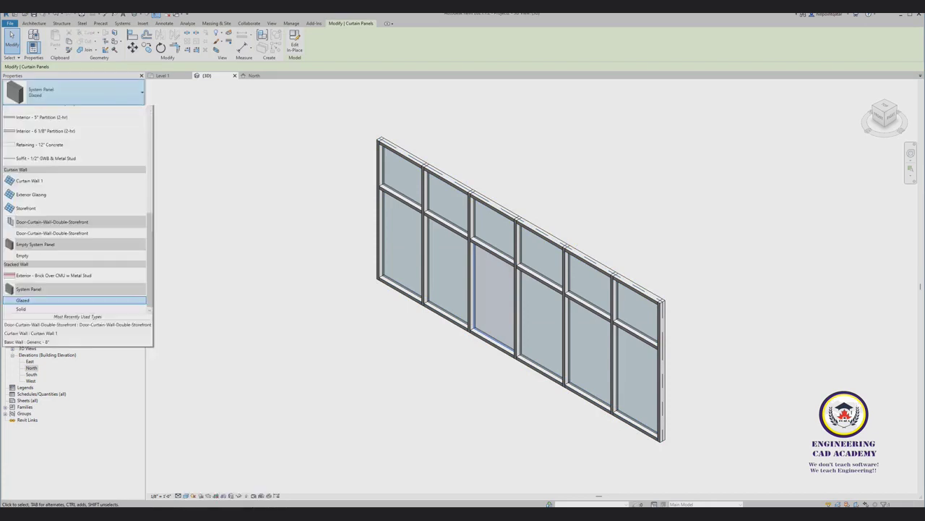
{"action": "scroll", "coordinate": [72, 217], "scroll_direction": "up", "scroll_amount": 1}
{"action": "left_click", "coordinate": [50, 251]}
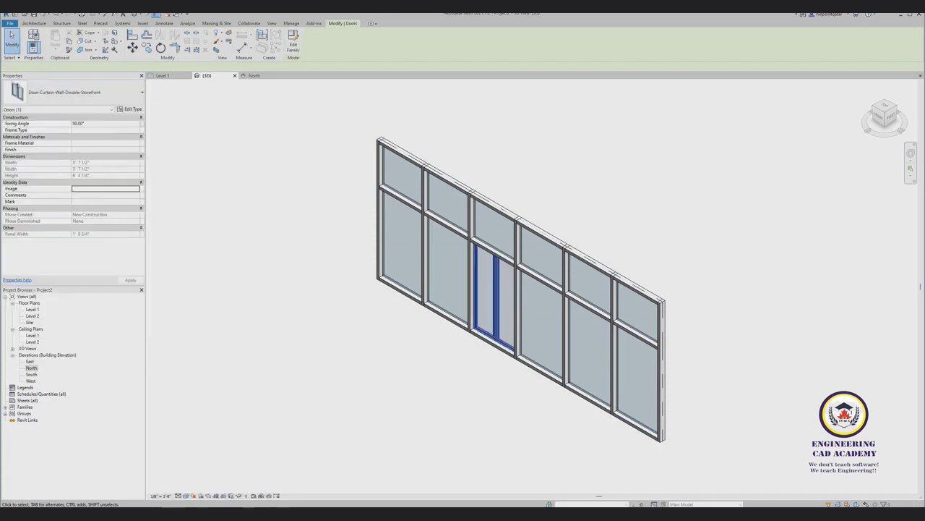
Keep the 3D view in Shaded visual style and deselect the new door.
{"action": "left_click", "coordinate": [186, 495]}
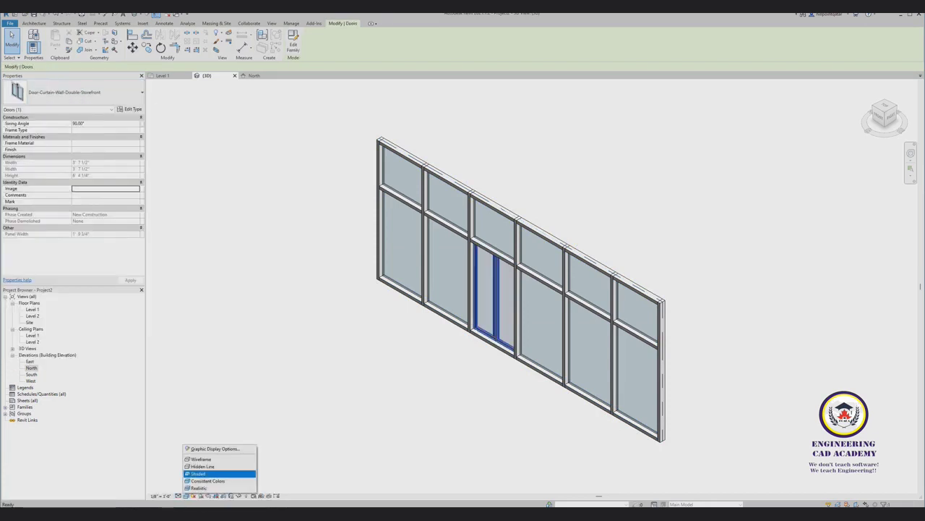
{"action": "left_click", "coordinate": [217, 474]}
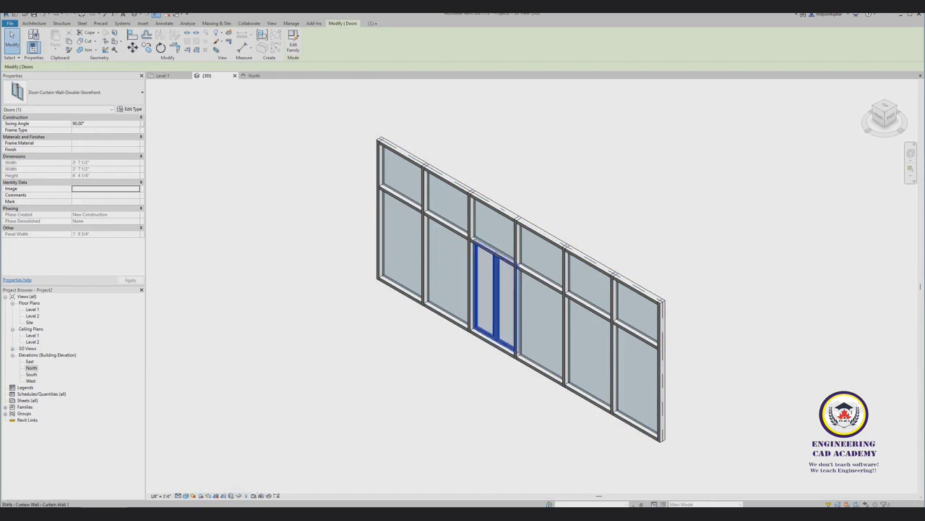
{"action": "scroll", "coordinate": [498, 309], "scroll_direction": "up", "scroll_amount": 2}
{"action": "scroll", "coordinate": [498, 310], "scroll_direction": "up", "scroll_amount": 1}
{"action": "key", "text": "Escape"}
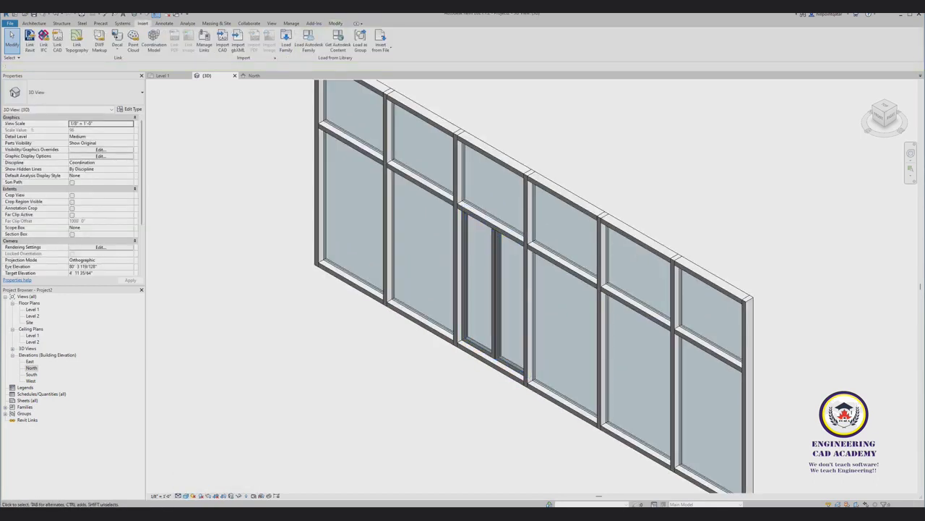
Set the 3D view's Detail Level to Fine and orbit to inspect the storefront door.
{"action": "left_click", "coordinate": [178, 496]}
{"action": "left_click", "coordinate": [190, 490]}
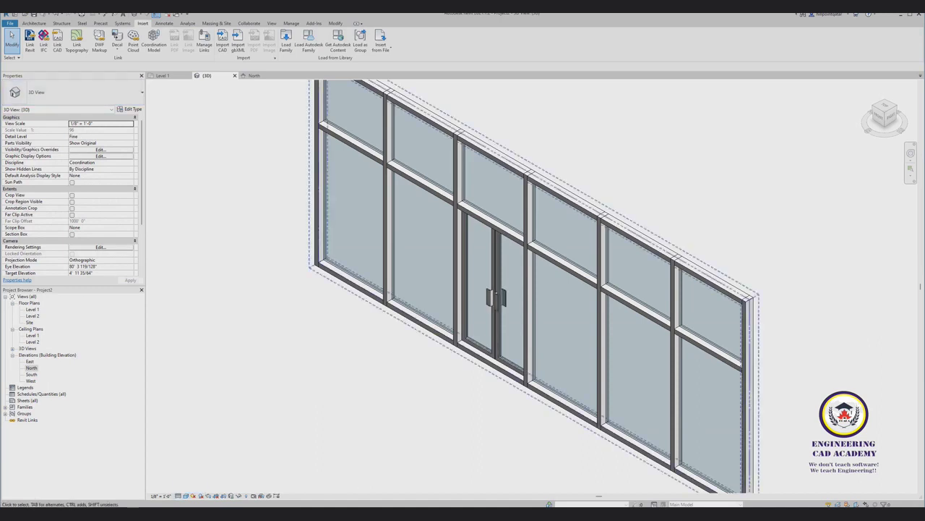
{"action": "scroll", "coordinate": [334, 214], "scroll_direction": "down", "scroll_amount": 2}
{"action": "scroll", "coordinate": [475, 321], "scroll_direction": "up", "scroll_amount": 1}
{"action": "left_click", "coordinate": [475, 320]}
{"action": "scroll", "coordinate": [475, 320], "scroll_direction": "up", "scroll_amount": 2}
{"action": "mouse_move", "coordinate": [434, 289]}
{"action": "middle_mouse_down", "text": "shift"}
{"action": "mouse_move", "coordinate": [463, 304]}
{"action": "mouse_move", "coordinate": [506, 289]}
{"action": "mouse_move", "coordinate": [448, 274]}
{"action": "mouse_move", "coordinate": [506, 296]}
{"action": "middle_mouse_up", "text": "shift"}
{"action": "key", "text": "Escape"}
{"action": "scroll", "coordinate": [521, 282], "scroll_direction": "up", "scroll_amount": 1}
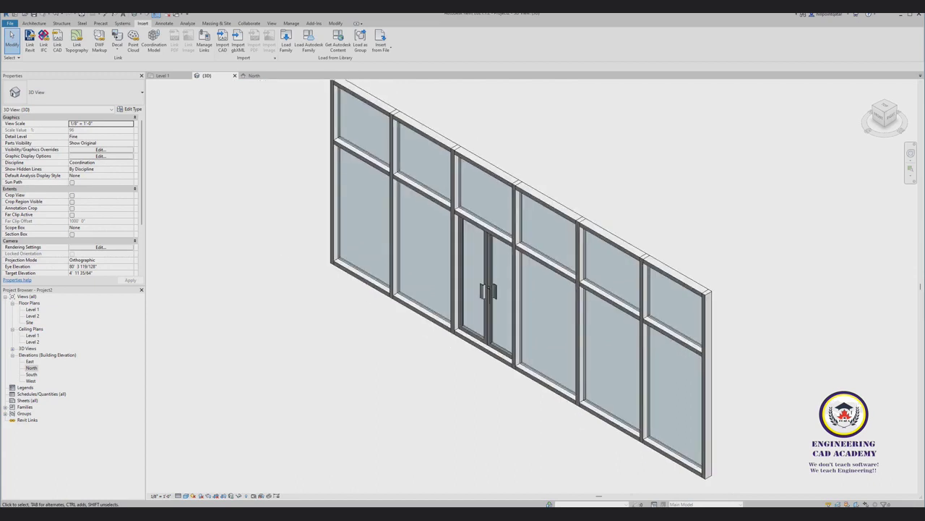
{"action": "mouse_move", "coordinate": [506, 289]}
{"action": "middle_mouse_down", "text": "shift"}
{"action": "mouse_move", "coordinate": [542, 291]}
{"action": "mouse_move", "coordinate": [477, 297]}
{"action": "mouse_move", "coordinate": [531, 291]}
{"action": "mouse_move", "coordinate": [510, 291]}
{"action": "middle_mouse_up", "text": "shift"}
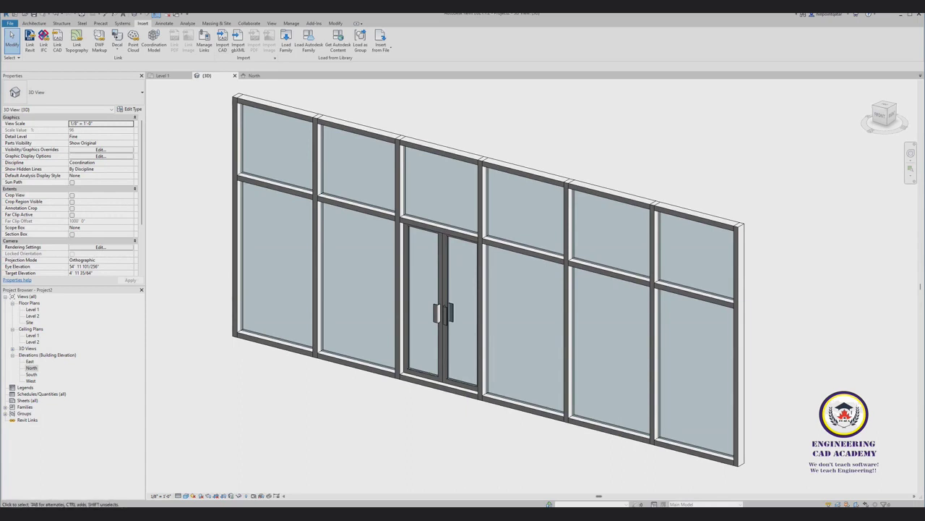